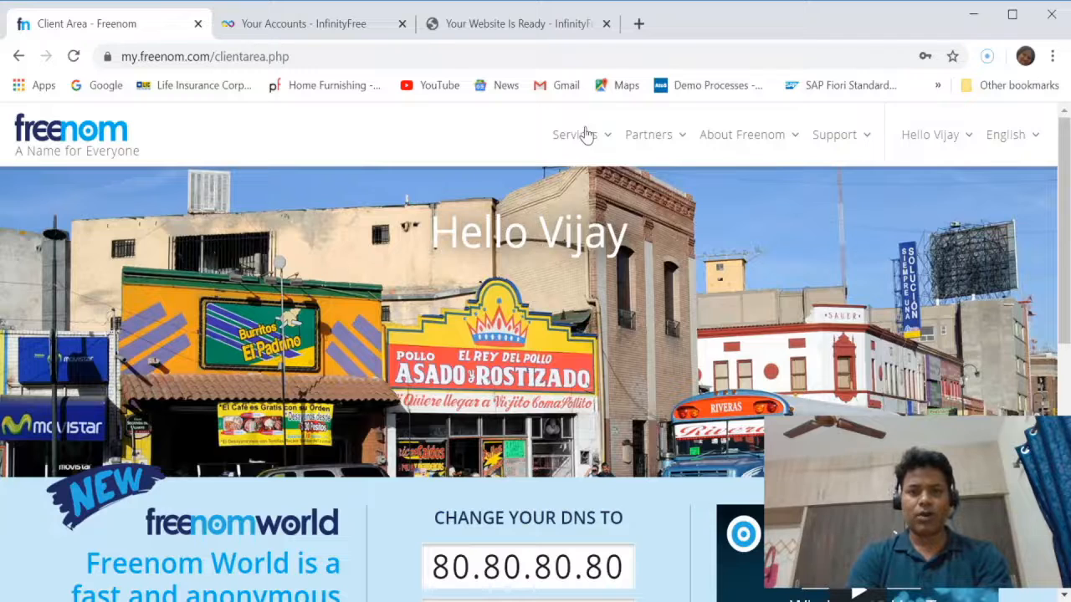
# Open the list of registered domains in the Freenom client area and review its entries.
pyautogui.click(586, 136)
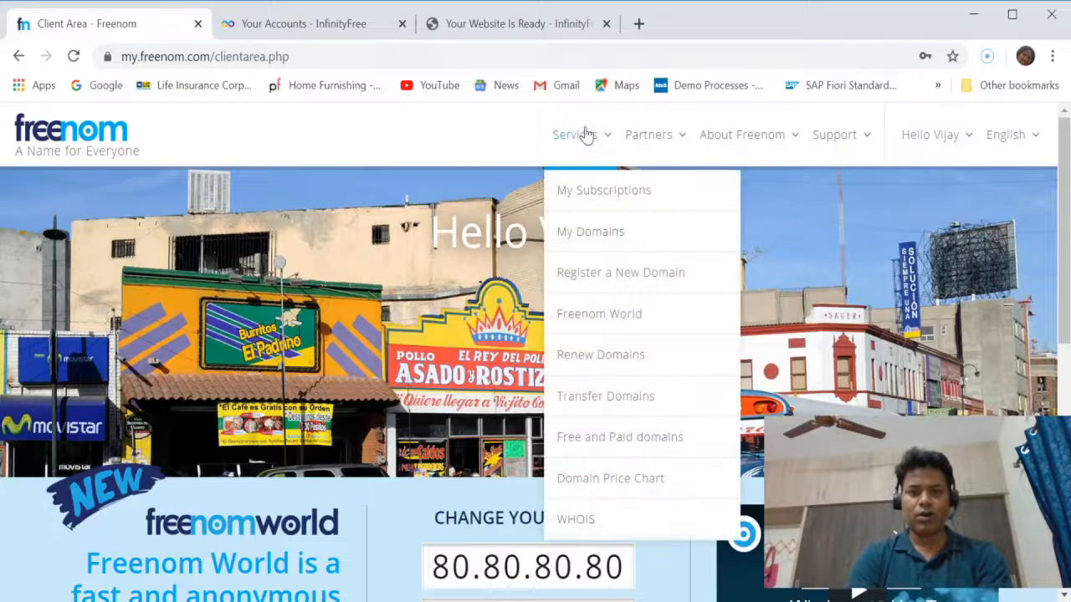
pyautogui.click(599, 234)
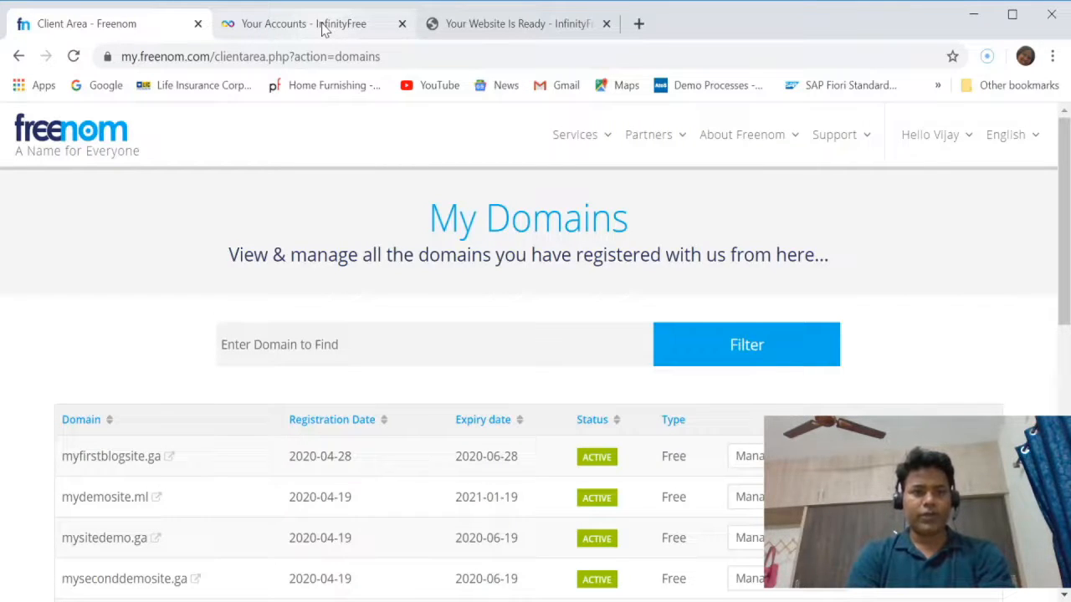
pyautogui.scroll(-1, 438, 355)
pyautogui.scroll(1, 440, 355)
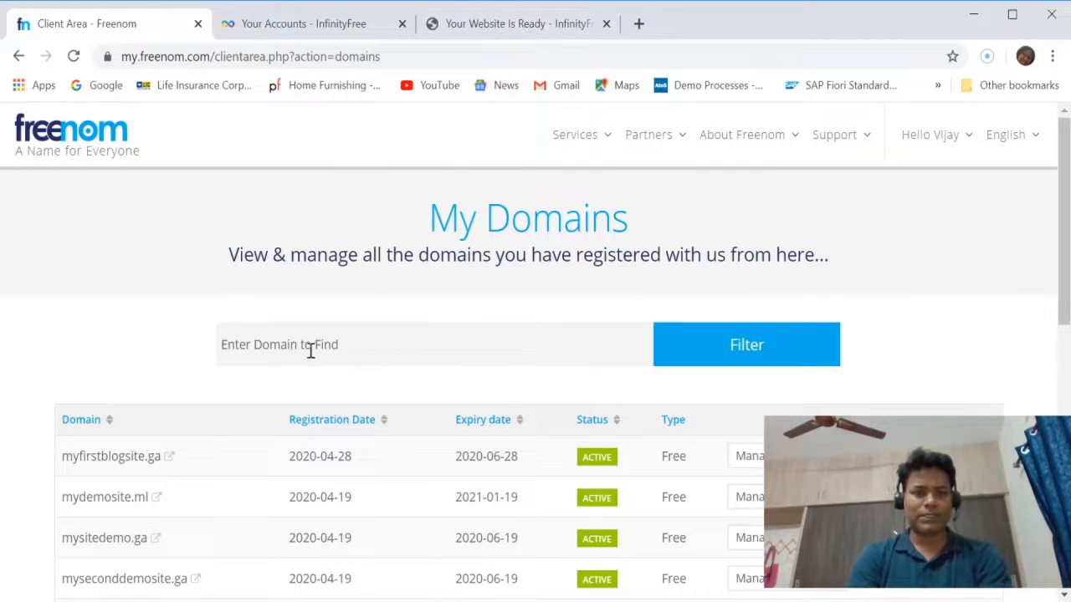
pyautogui.scroll(-1, 310, 349)
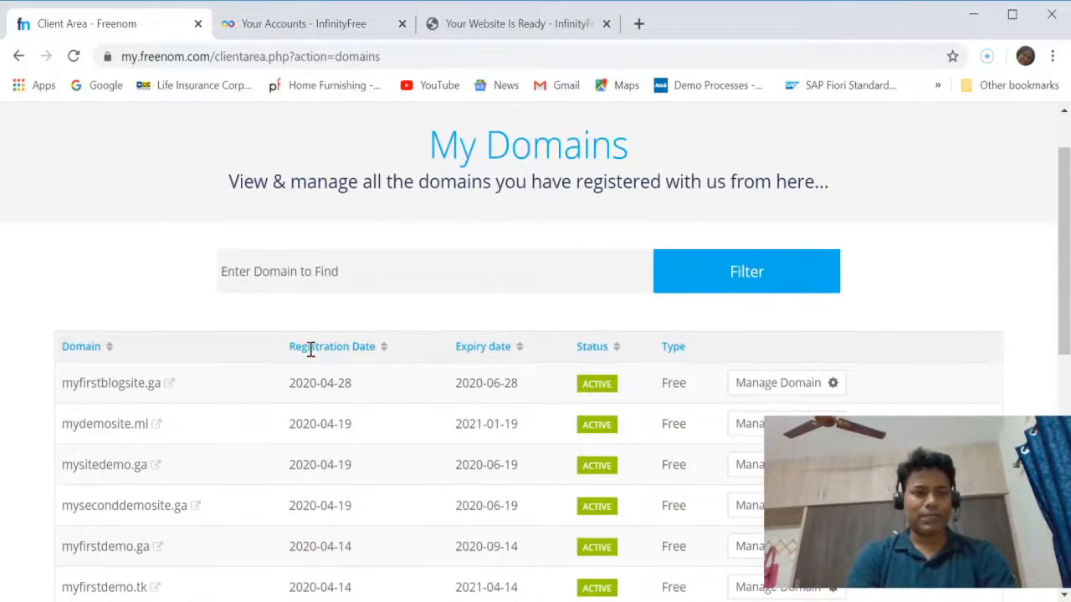
# Check the live mysitedemo.ga page against the hosting accounts listed in InfinityFree.
pyautogui.click(494, 25)
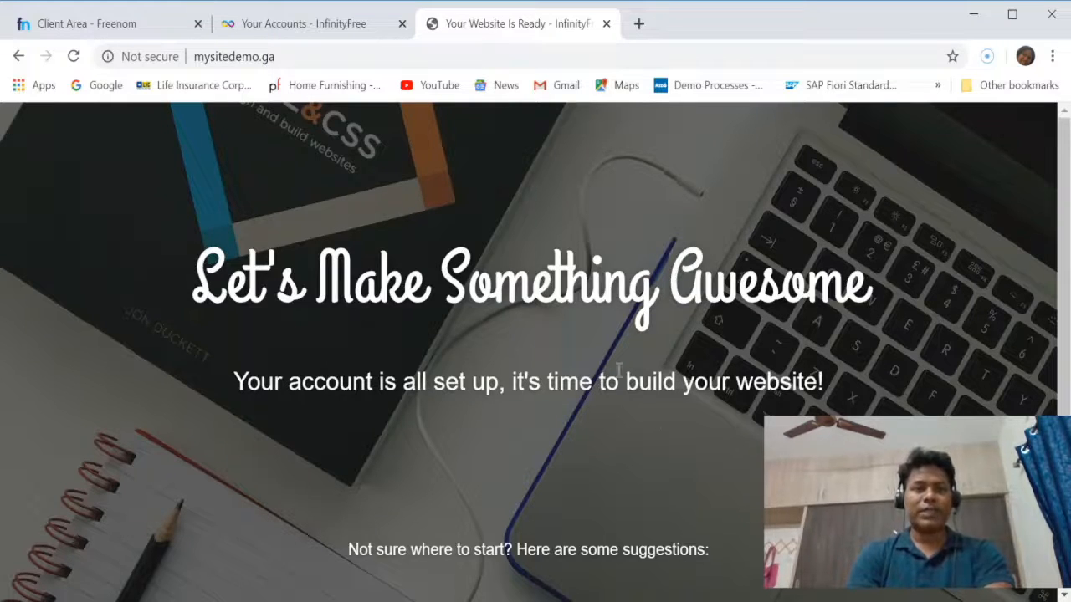
pyautogui.click(305, 29)
pyautogui.scroll(1, 434, 339)
pyautogui.scroll(-1, 435, 337)
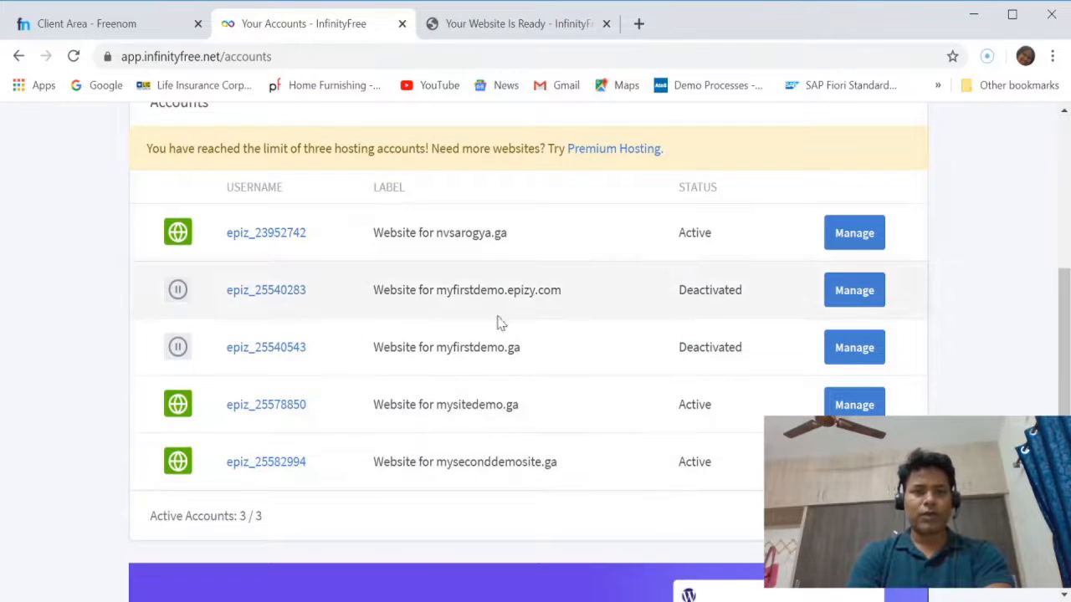
pyautogui.click(524, 24)
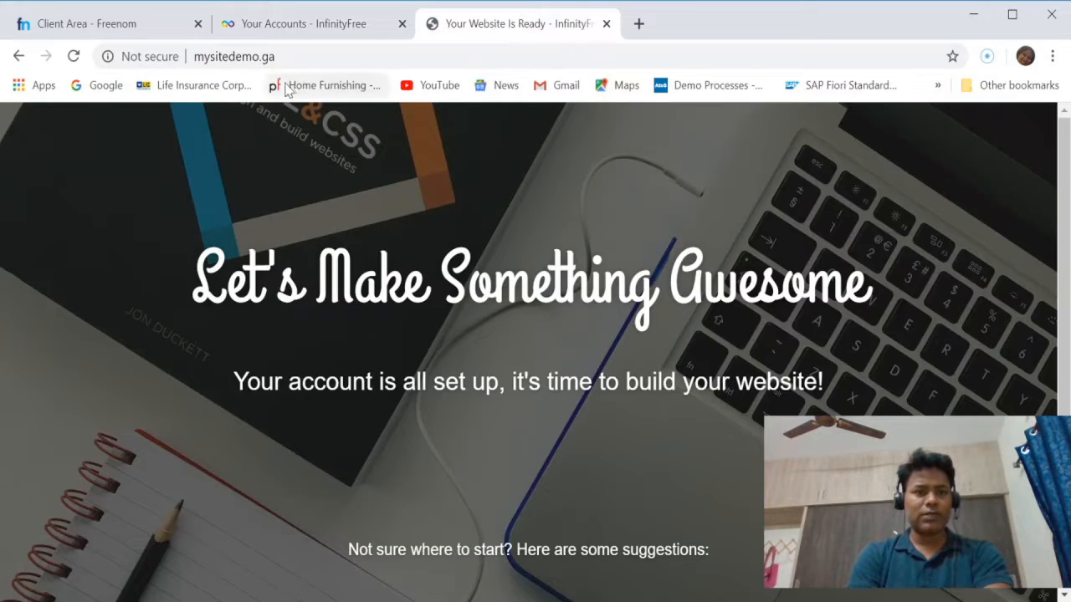
pyautogui.click(355, 25)
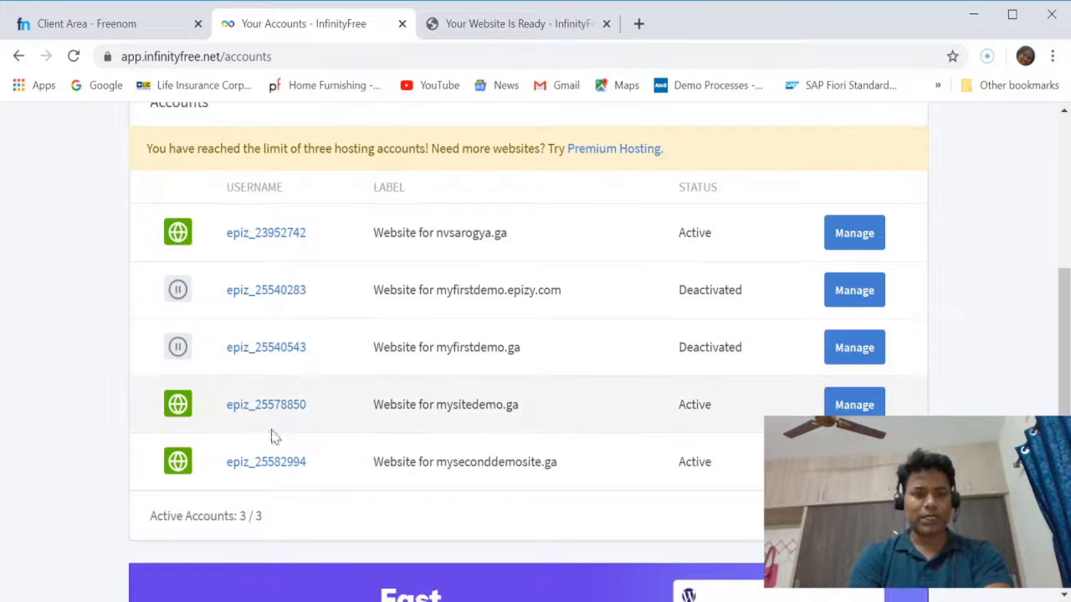
# Open the management page of the mysitedemo.ga hosting account and launch its control panel.
pyautogui.moveTo(543, 410); pyautogui.dragTo(377, 412)
pyautogui.click(583, 428)
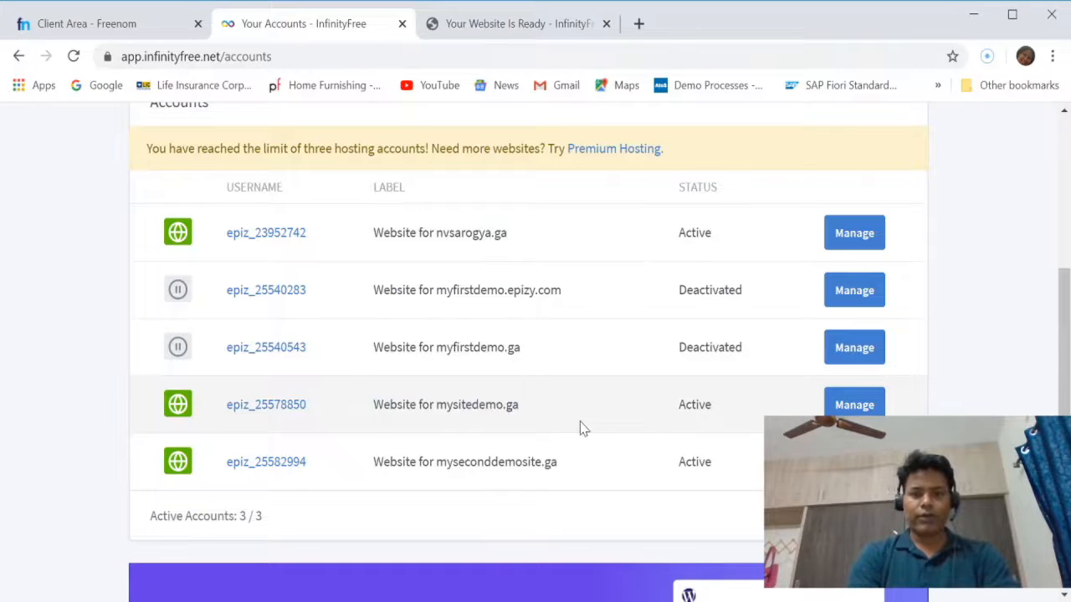
pyautogui.click(854, 404)
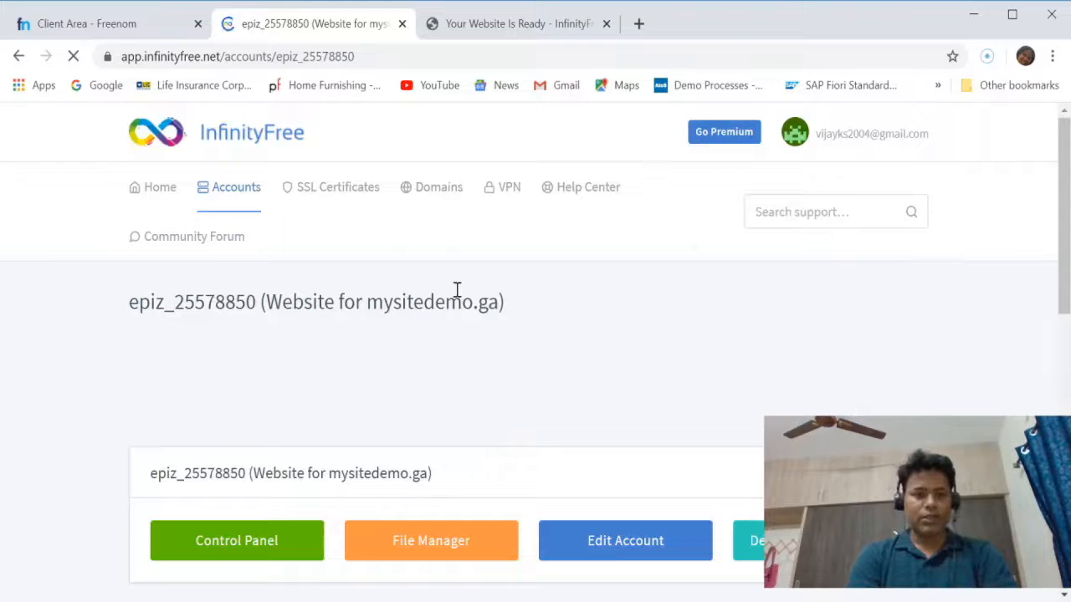
pyautogui.scroll(-2, 540, 336)
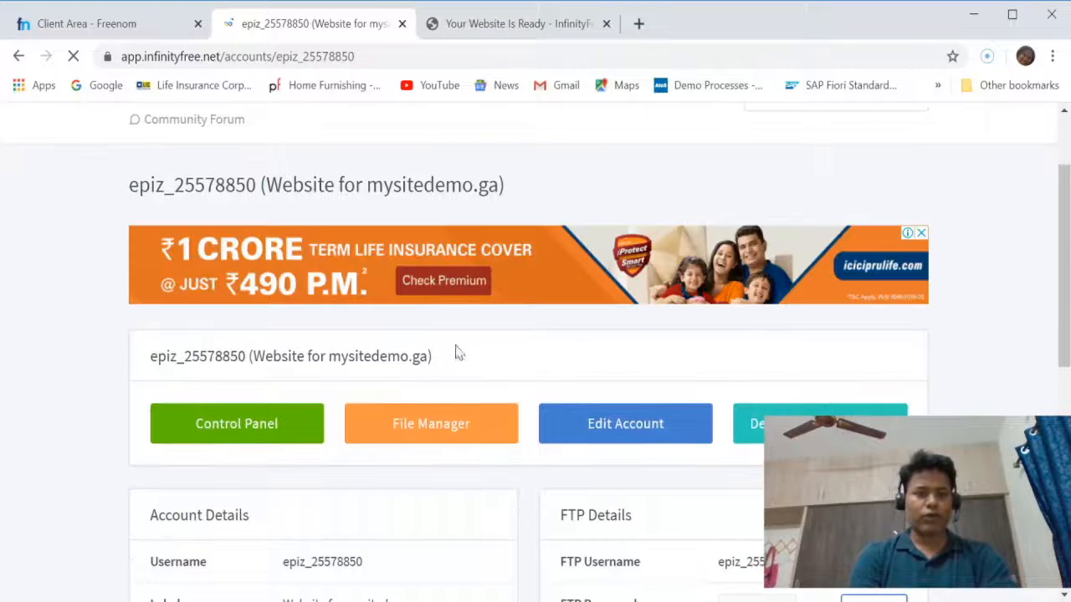
pyautogui.click(243, 442)
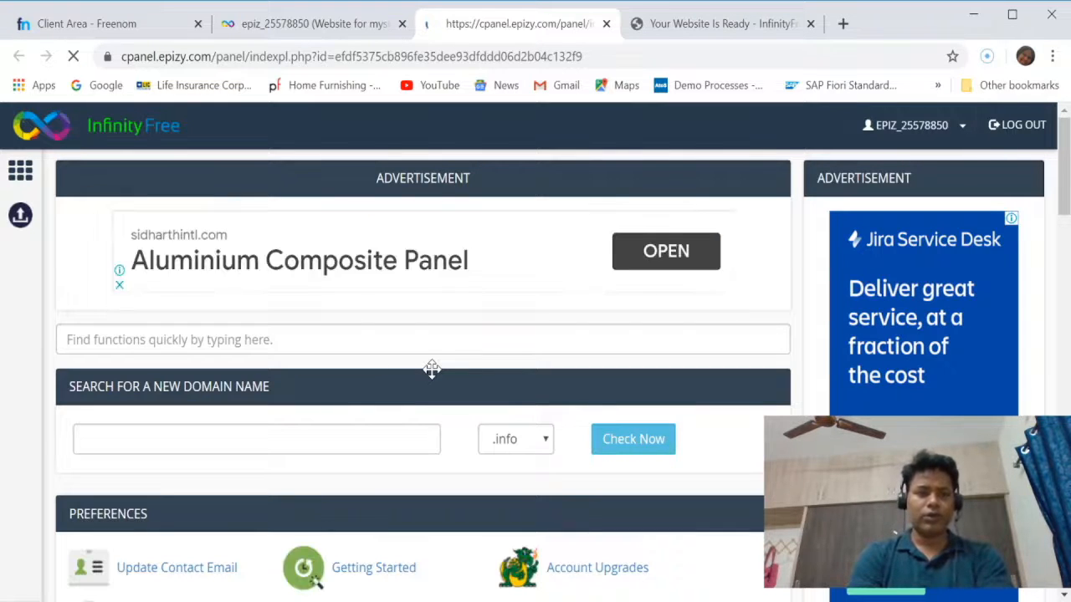
# Launch the Softaculous Apps Installer from the control panel's Software section.
pyautogui.scroll(-2, 431, 369)
pyautogui.scroll(-8, 431, 372)
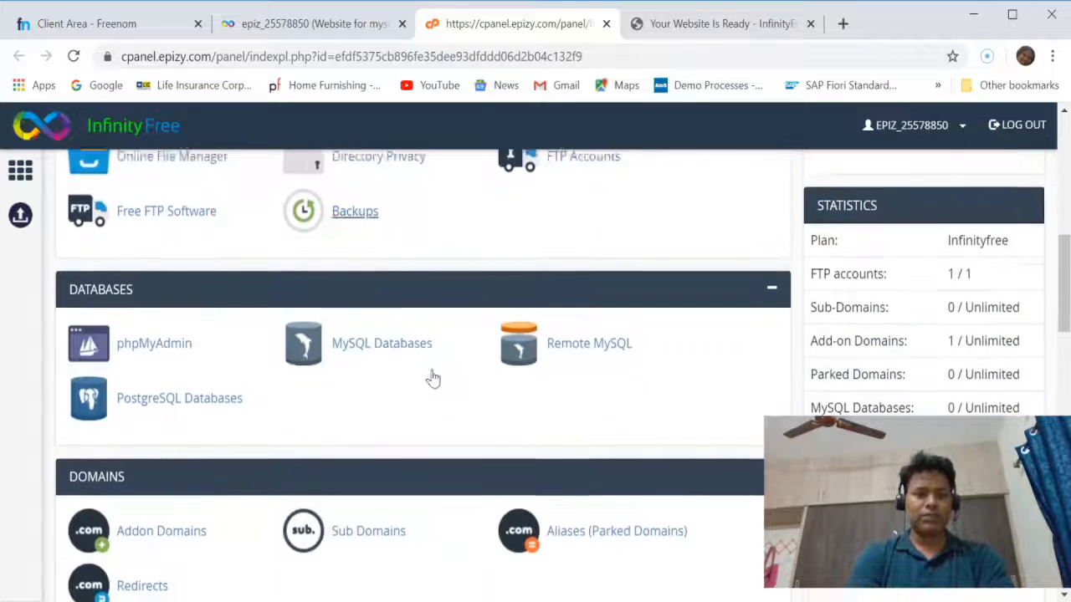
pyautogui.scroll(-6, 431, 372)
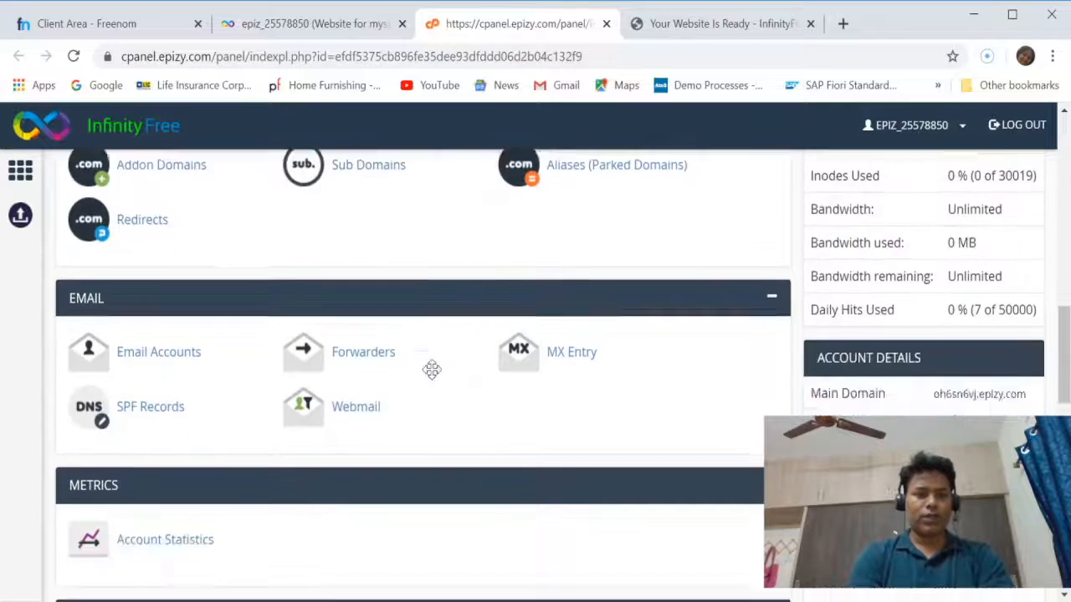
pyautogui.scroll(-2, 432, 369)
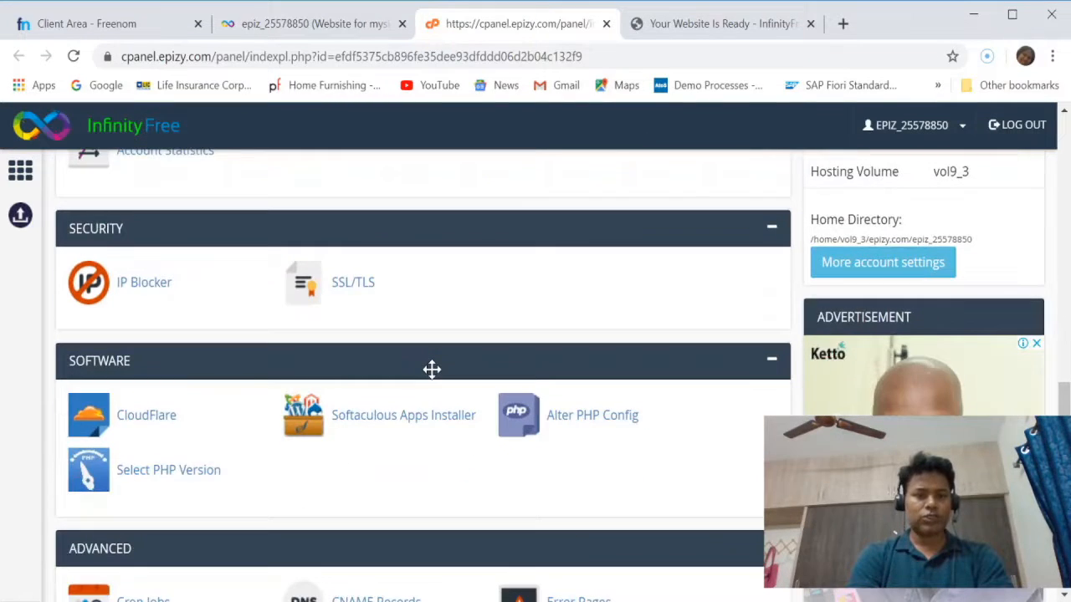
pyautogui.click(406, 424)
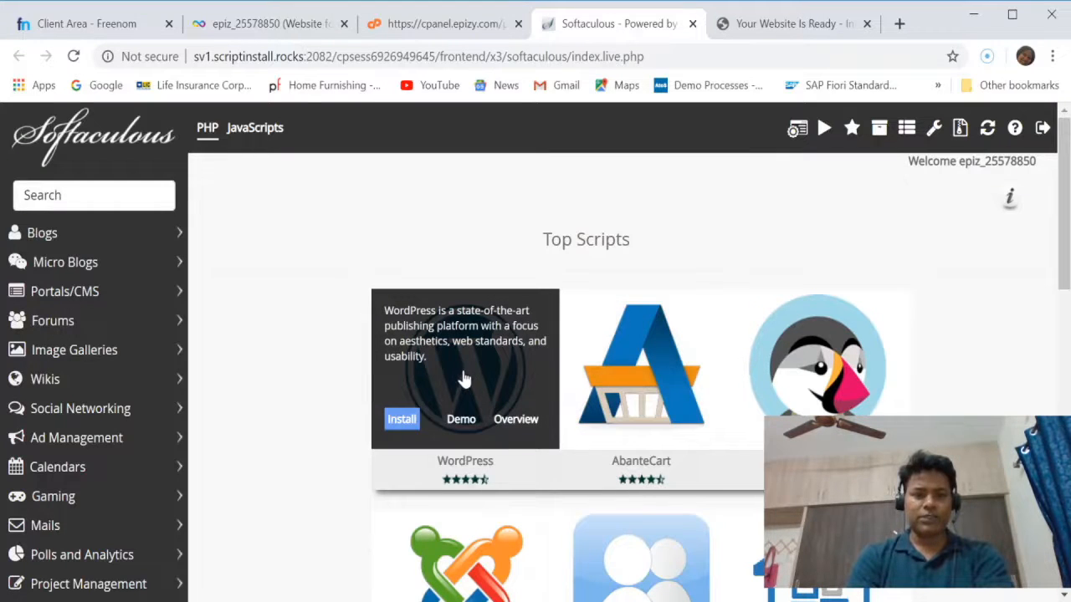
# View the WordPress overview in Softaculous and open its installation form.
pyautogui.click(464, 379)
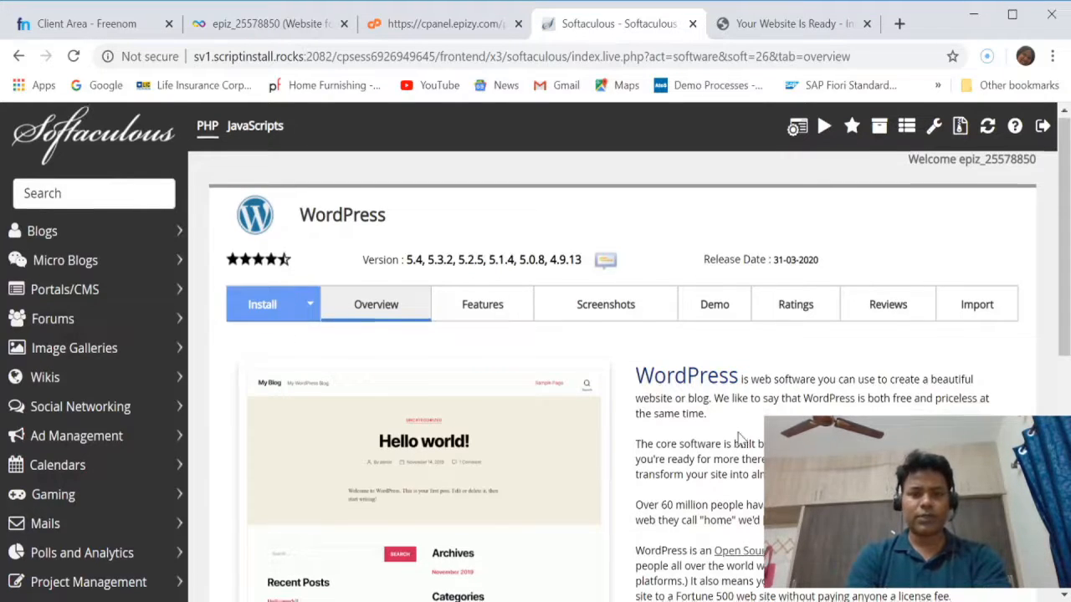
pyautogui.scroll(-4, 739, 438)
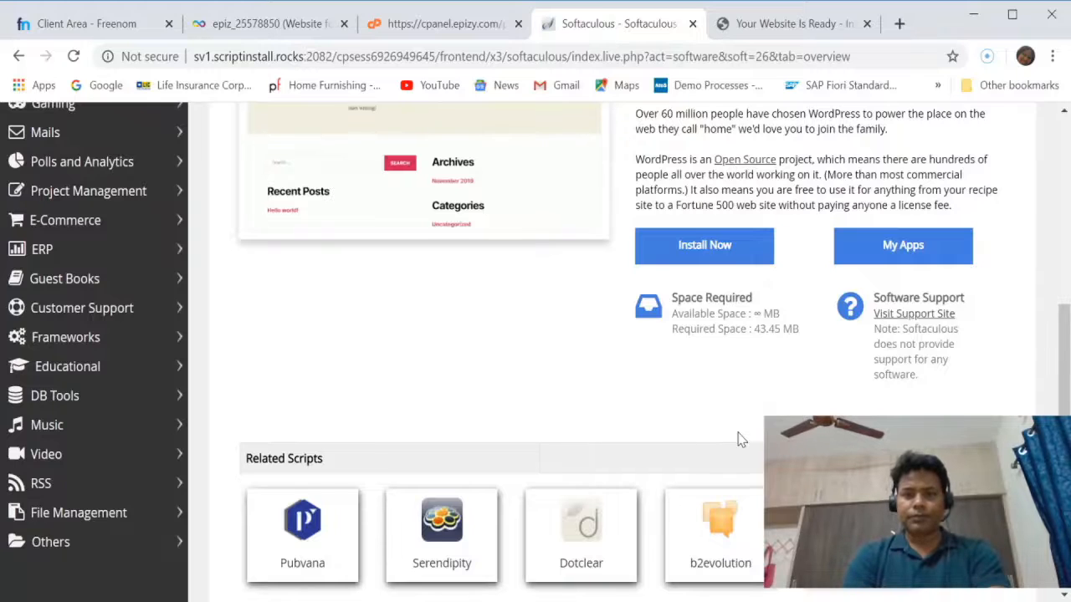
pyautogui.scroll(5, 740, 438)
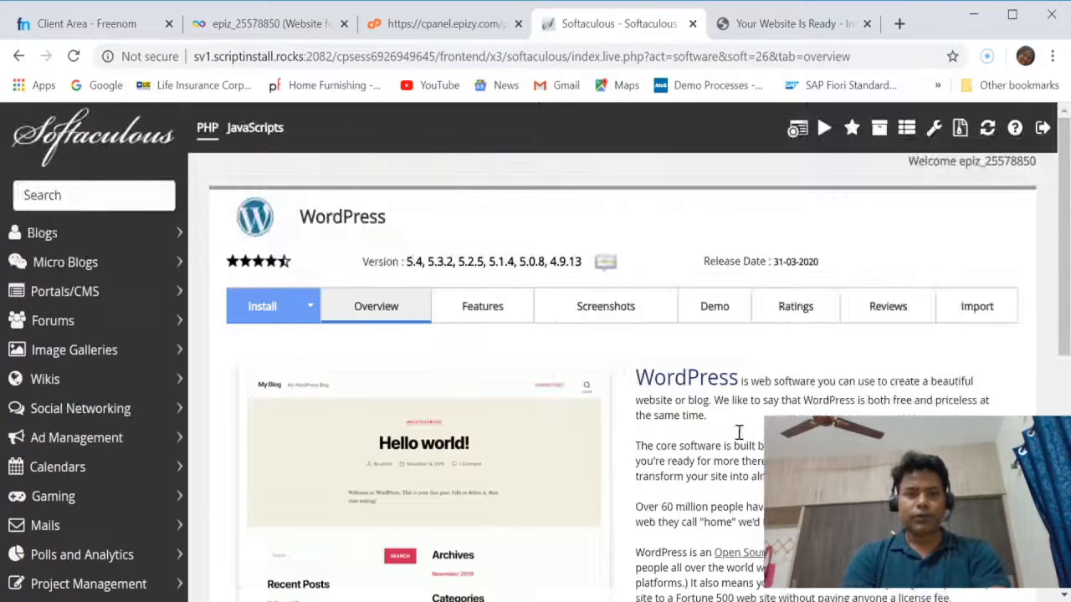
pyautogui.click(262, 308)
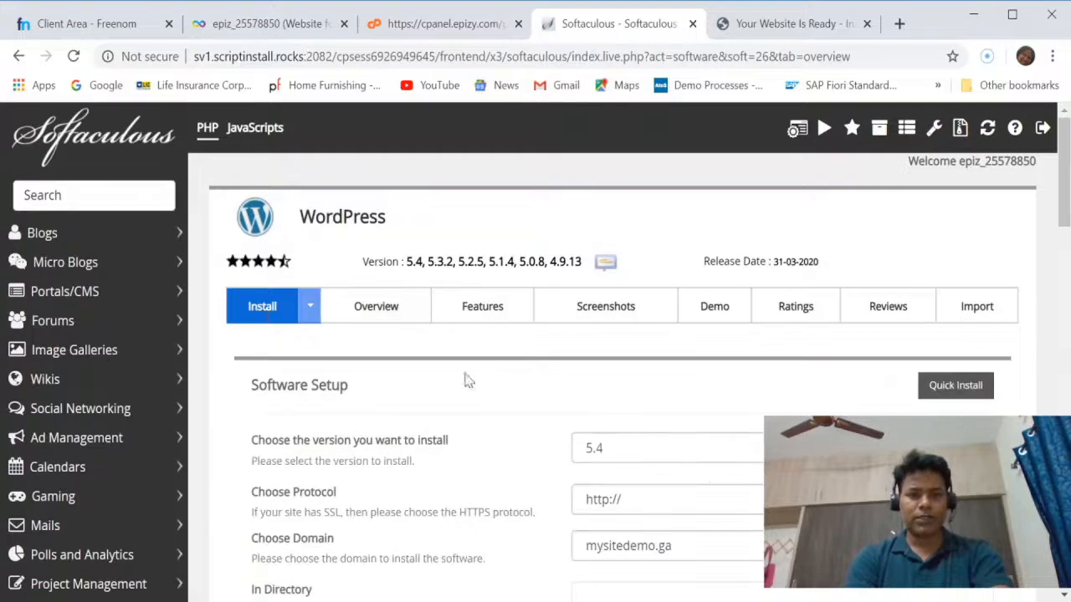
pyautogui.scroll(-1, 543, 403)
pyautogui.click(611, 379)
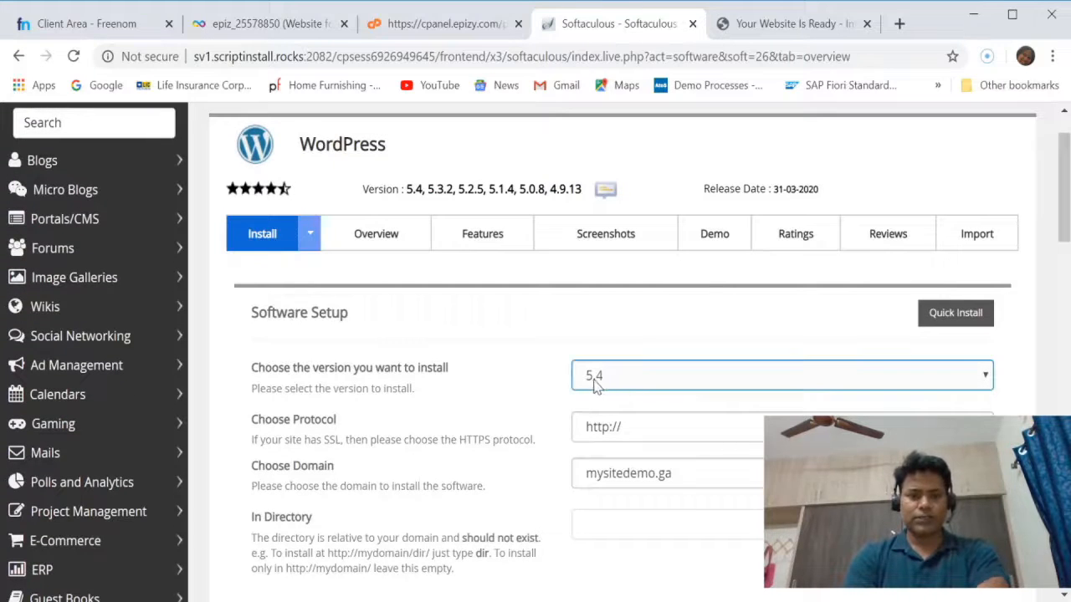
pyautogui.click(373, 393)
pyautogui.click(653, 429)
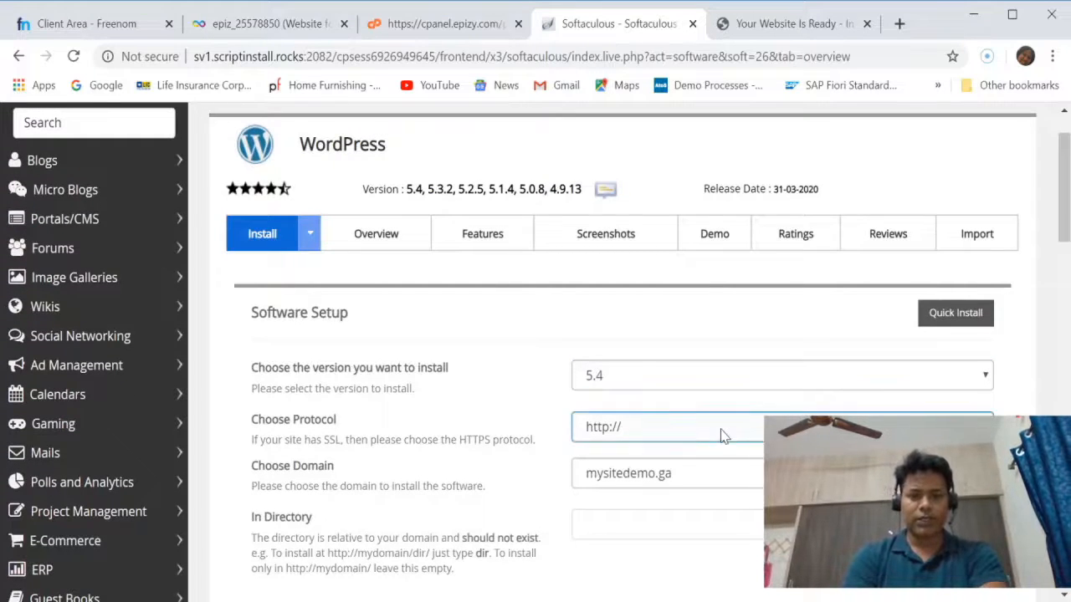
pyautogui.scroll(-1, 686, 433)
pyautogui.click(724, 437)
pyautogui.click(691, 389)
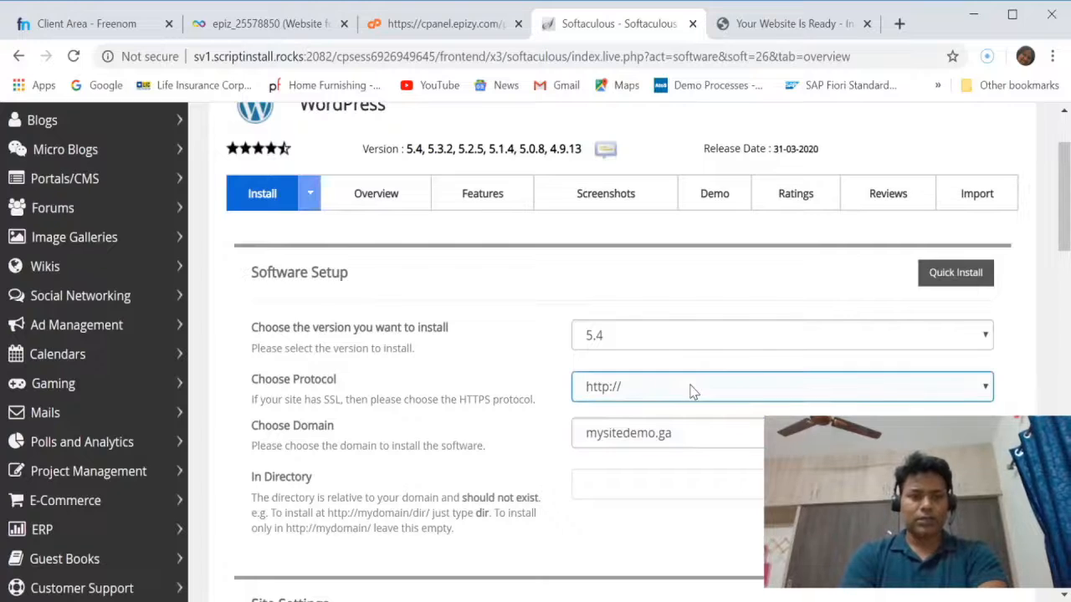
pyautogui.click(512, 364)
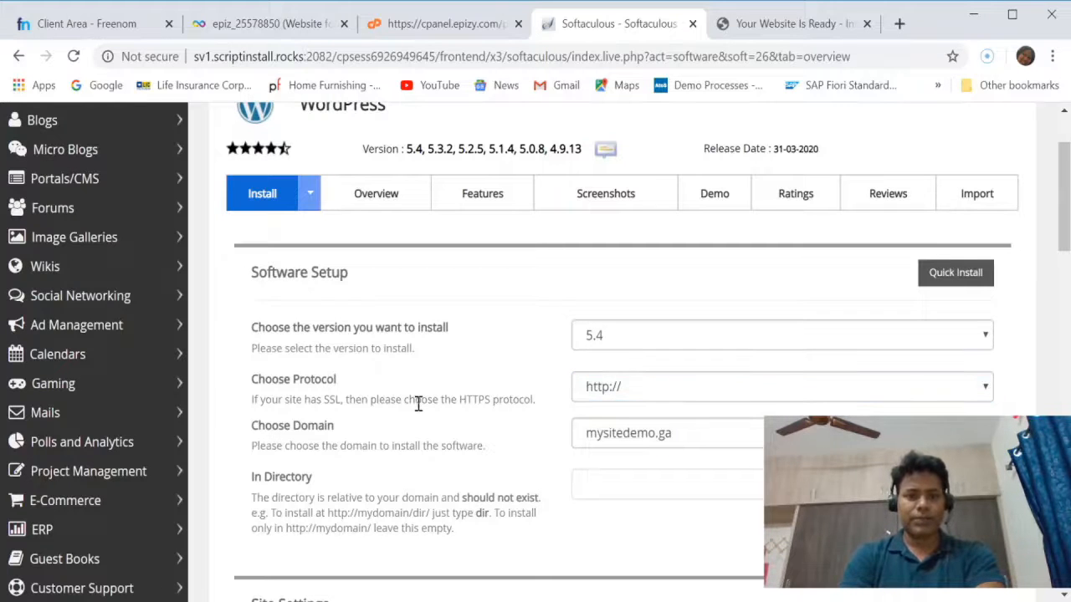
# Choose mysitedemo.ga as the domain for the WordPress installation.
pyautogui.scroll(-1, 423, 404)
pyautogui.click(717, 352)
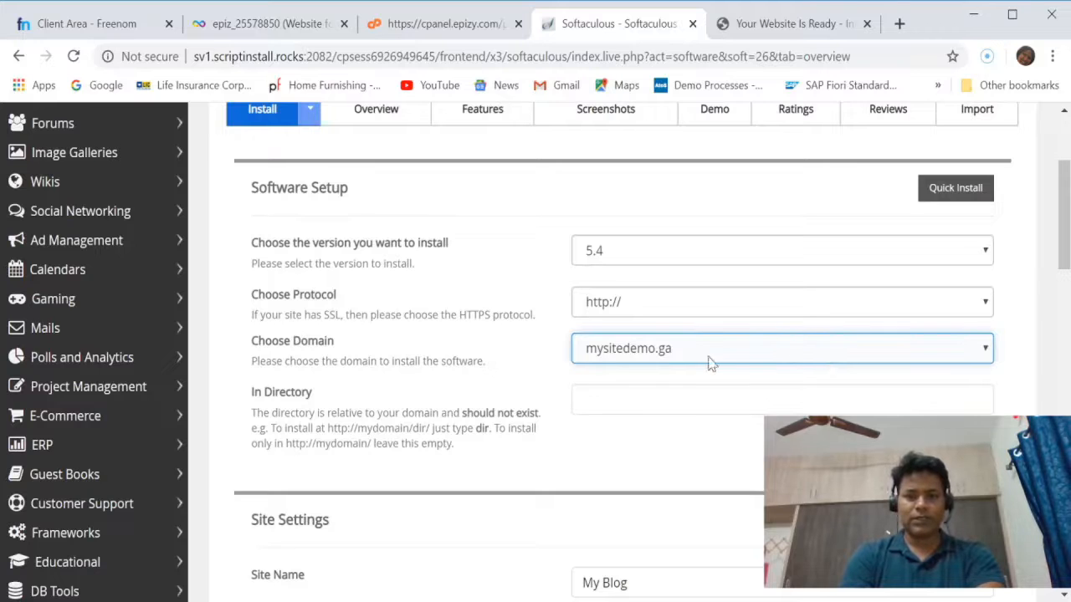
pyautogui.click(473, 392)
# Change the site name in Site Settings to "My First Site".
pyautogui.scroll(-1, 473, 393)
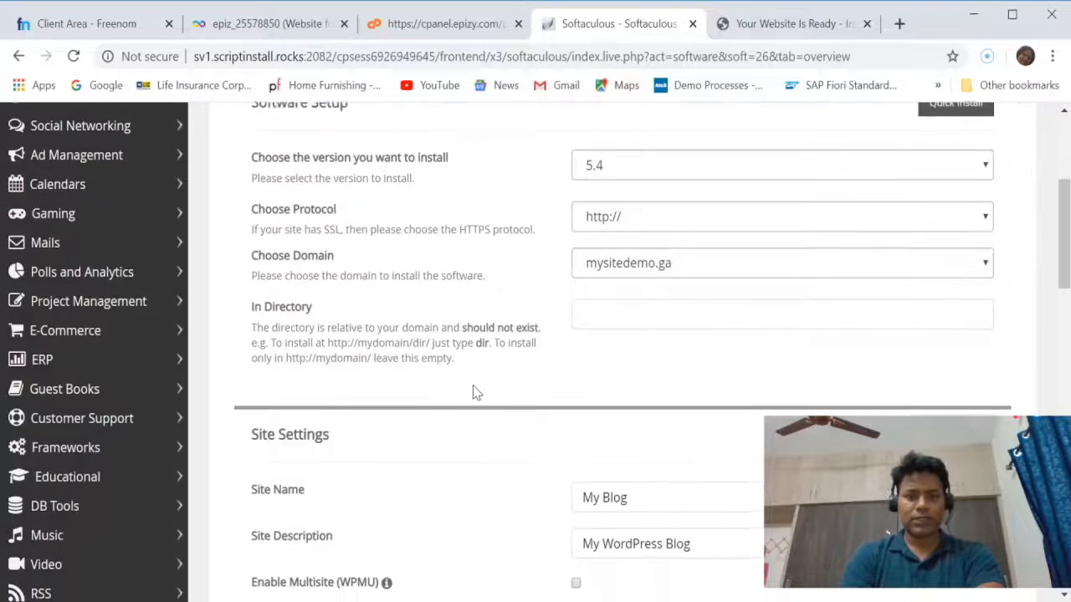
pyautogui.scroll(-1, 473, 392)
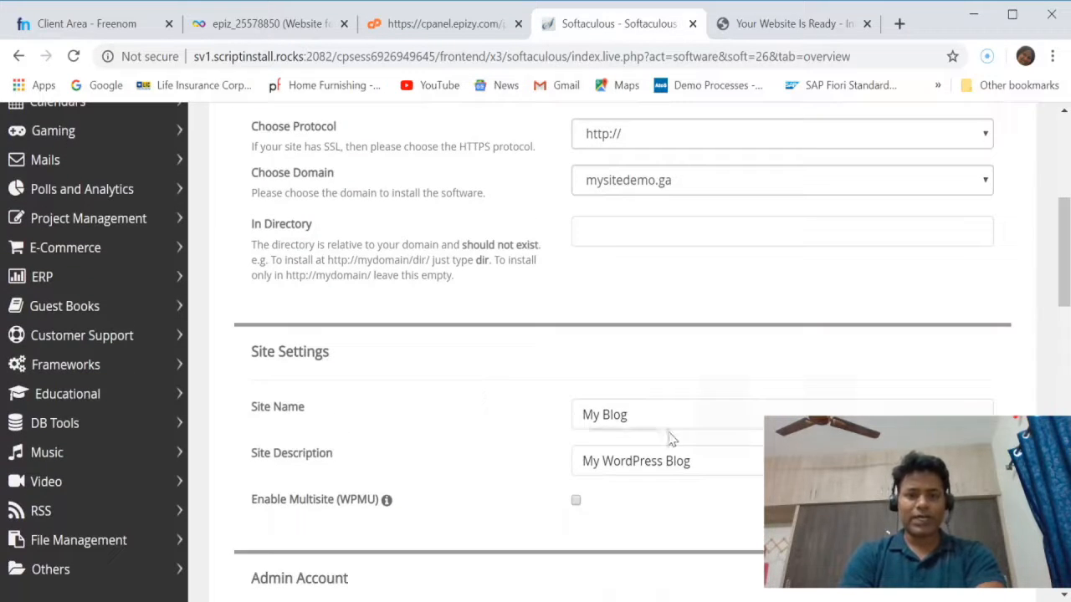
pyautogui.click(628, 421)
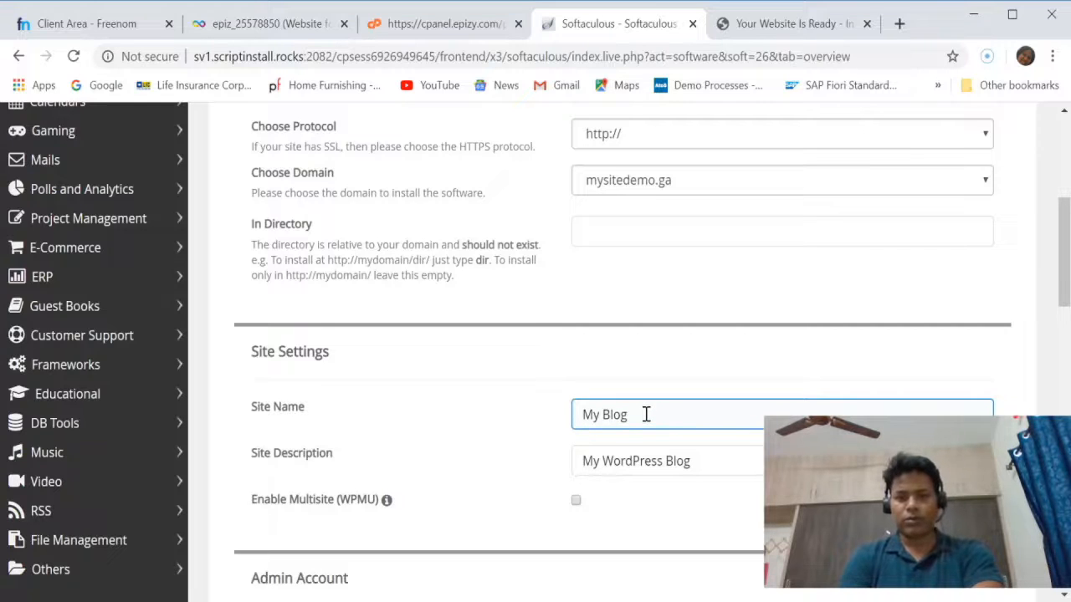
pyautogui.click(646, 415)
pyautogui.press('Left')
pyautogui.press('Left')
pyautogui.press('Left')
pyautogui.press('Left')
pyautogui.hotkey('shift', 'End')
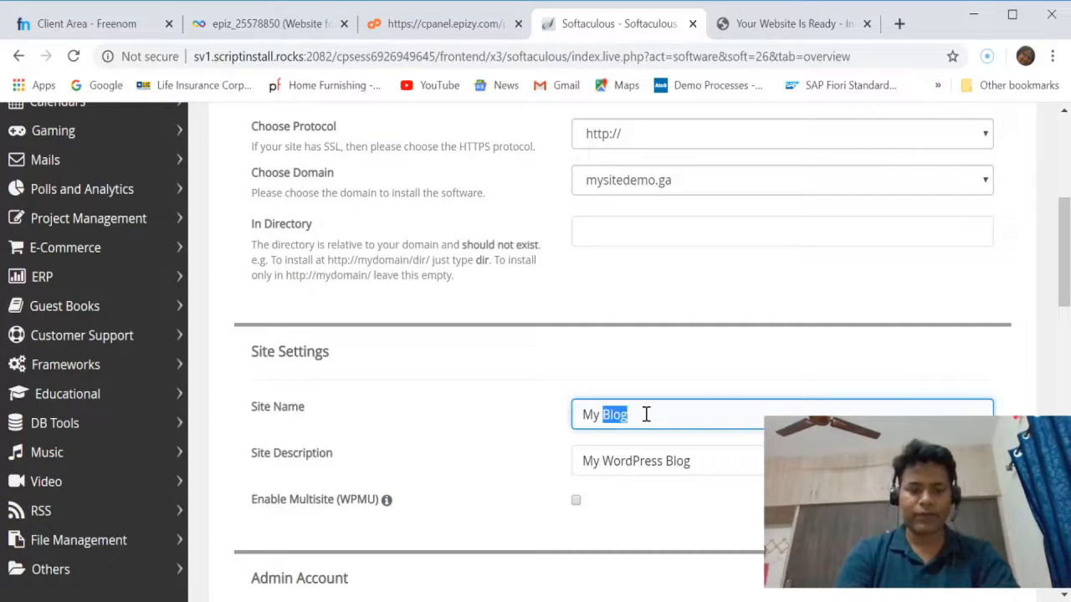
pyautogui.write('First S')
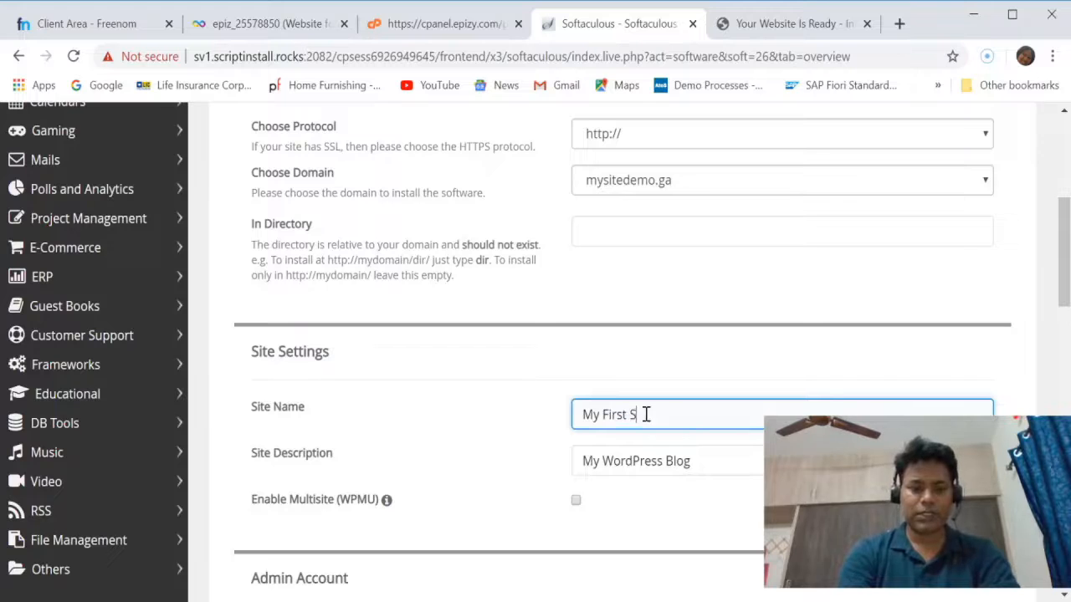
pyautogui.write('ite')
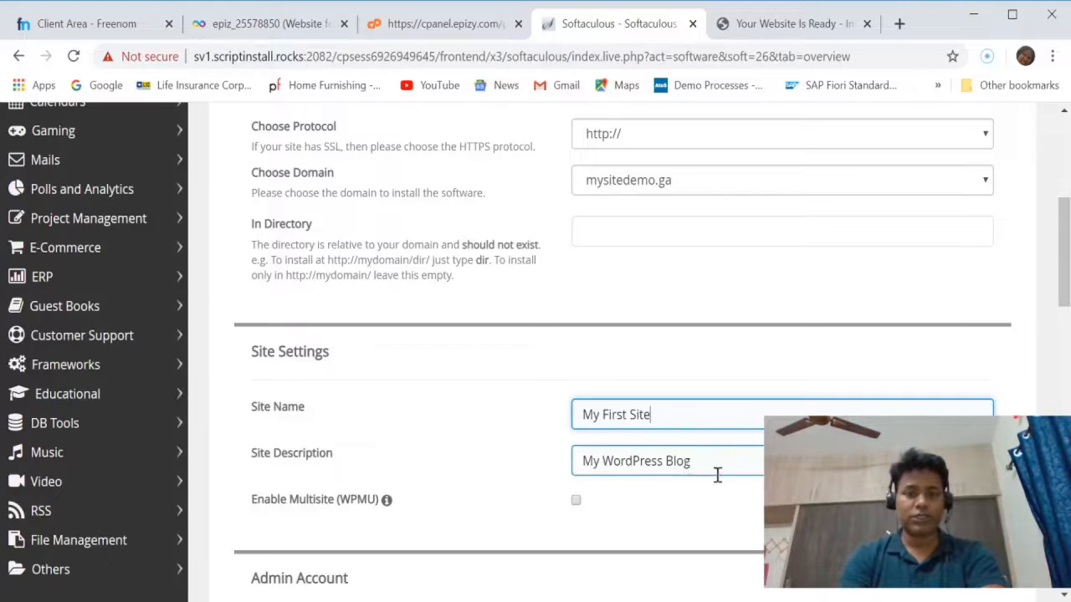
# Replace the default admin password in the Admin Account section with the chosen account password, keeping its characters hidden.
pyautogui.scroll(-2, 753, 479)
pyautogui.scroll(-1, 753, 478)
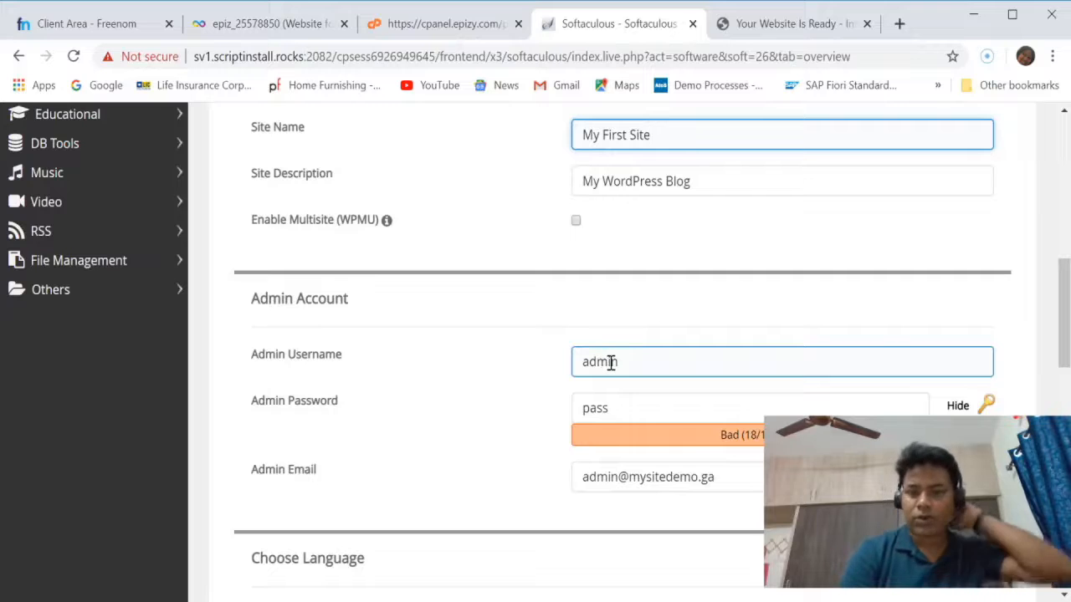
pyautogui.click(624, 415)
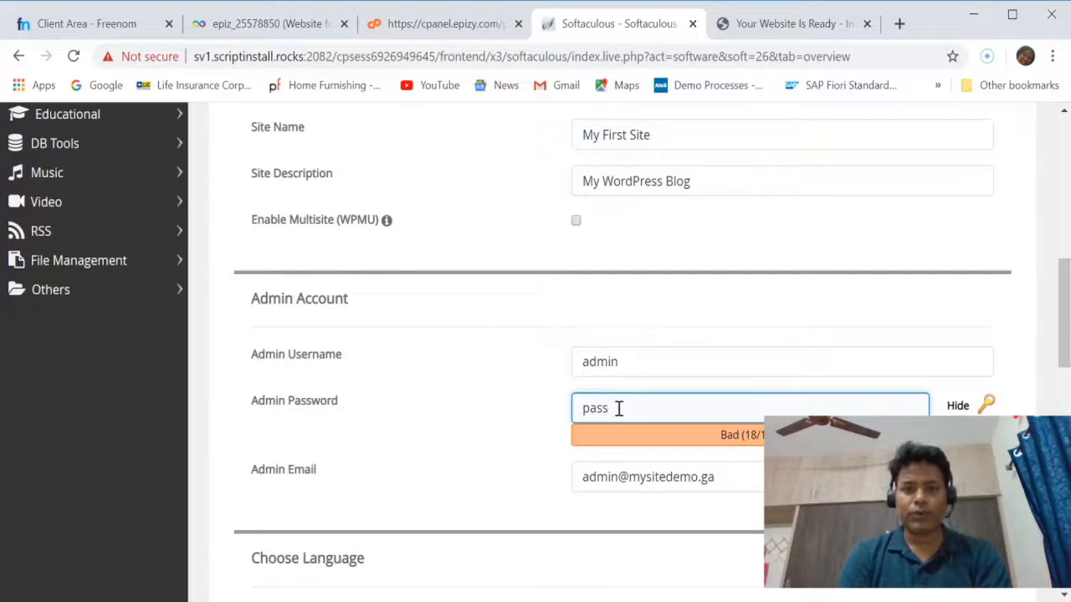
pyautogui.scroll(2, 619, 407)
pyautogui.scroll(-2, 619, 407)
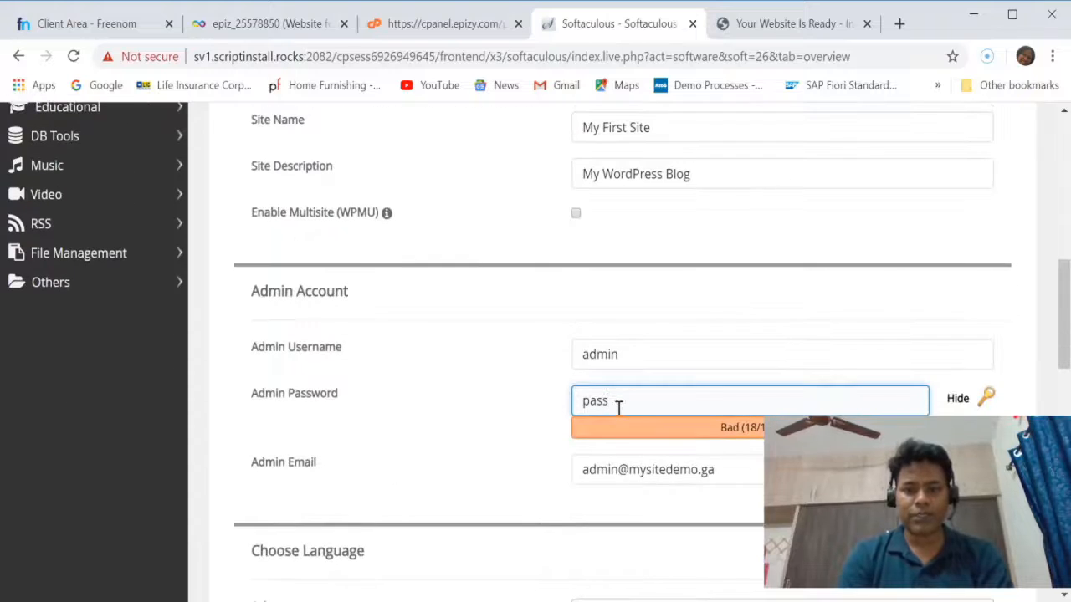
pyautogui.press('BackSpace')
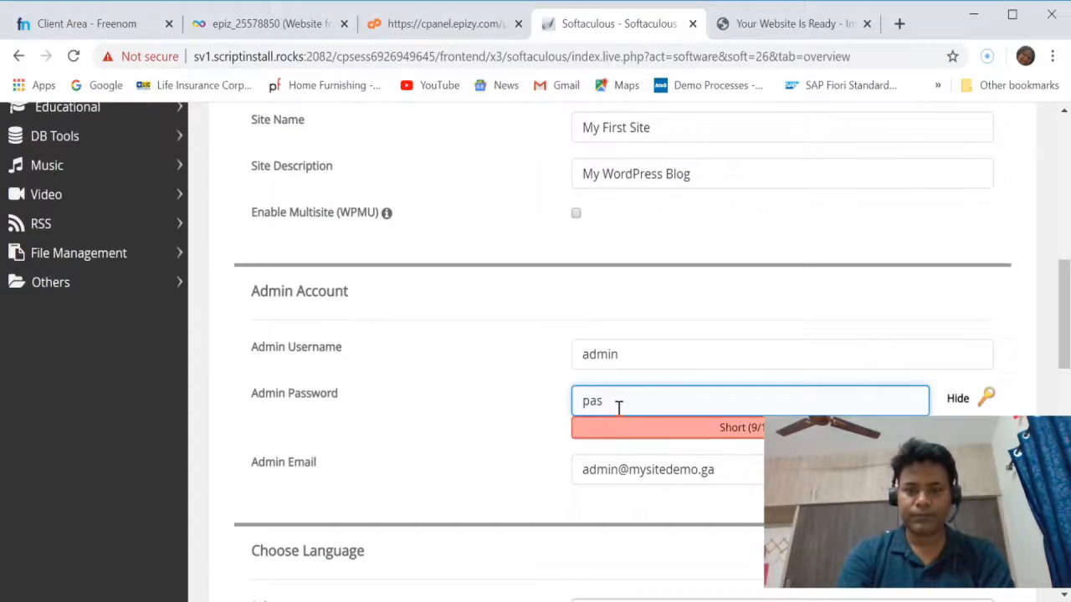
pyautogui.write('v')
pyautogui.press('BackSpace')
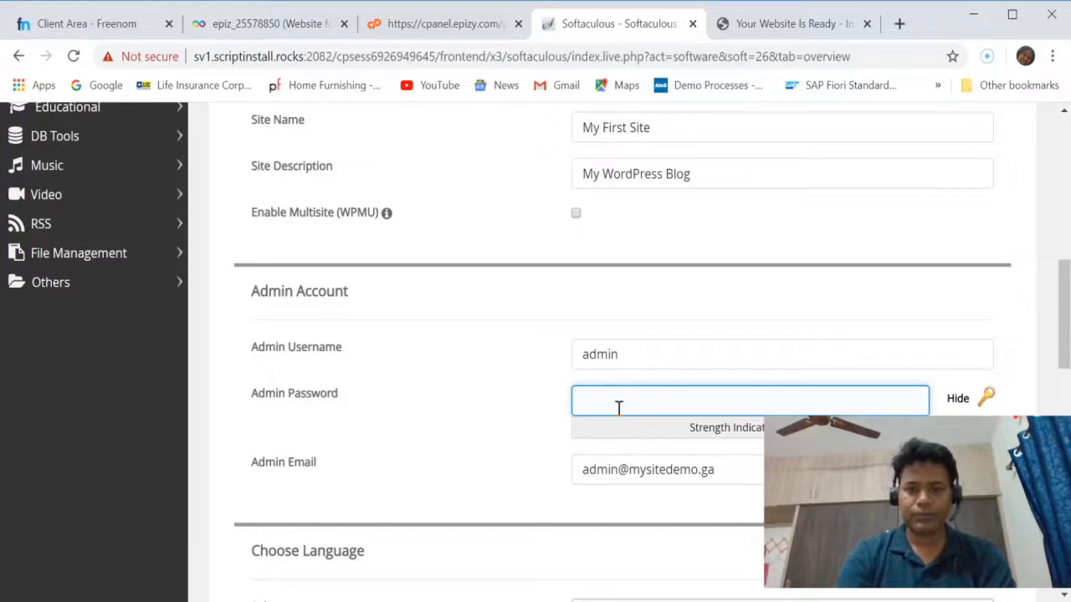
pyautogui.click(958, 400)
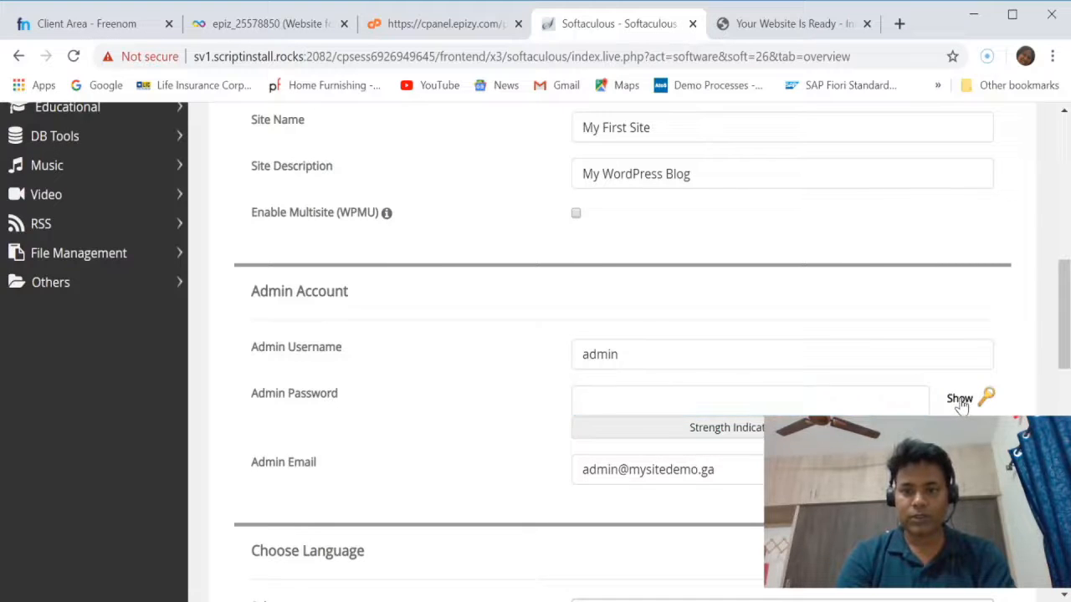
pyautogui.click(667, 405)
pyautogui.write('pass')
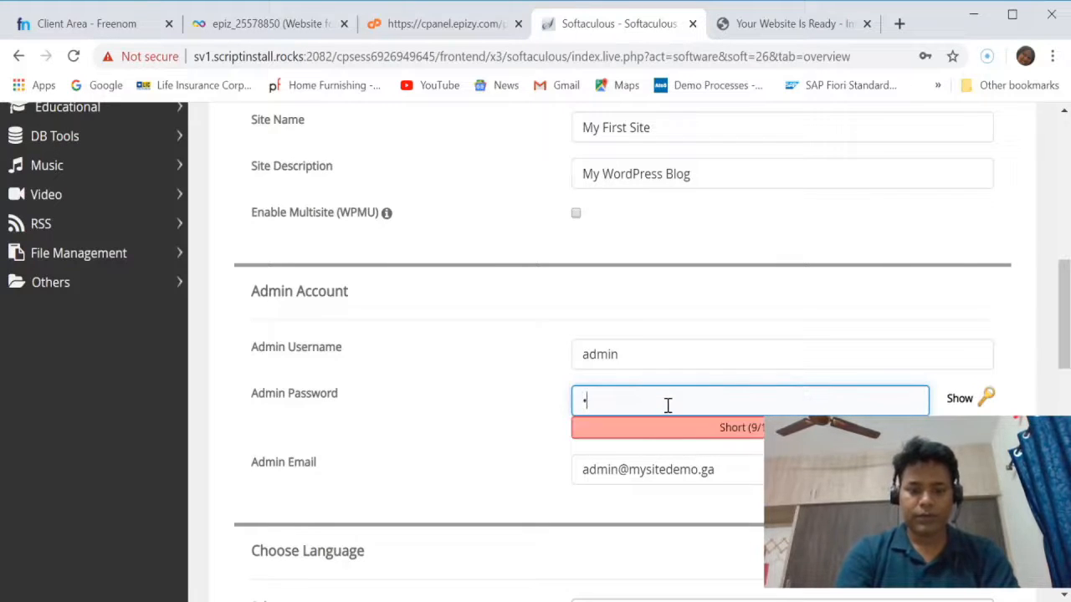
pyautogui.write('•••••')
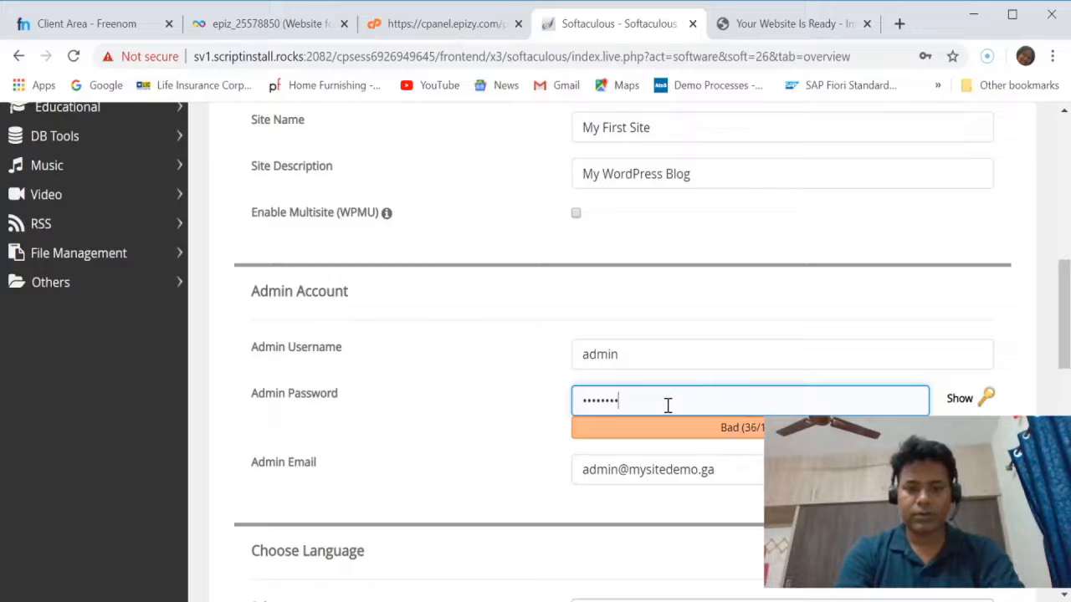
# Browse the optional themes for the installation and select the Dactor theme.
pyautogui.scroll(-1, 668, 405)
pyautogui.scroll(-2, 668, 405)
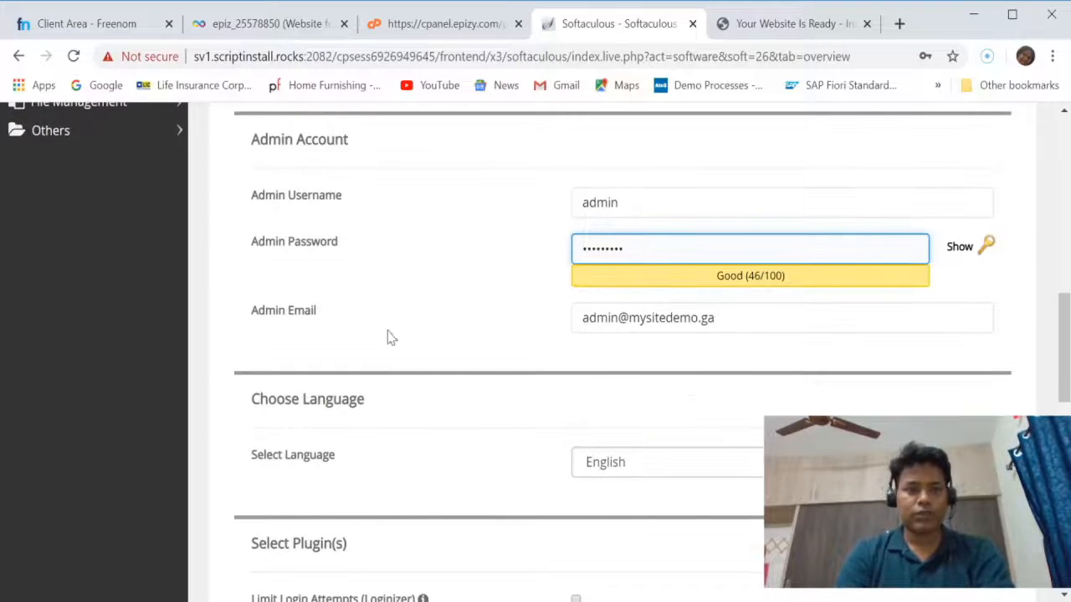
pyautogui.click(653, 329)
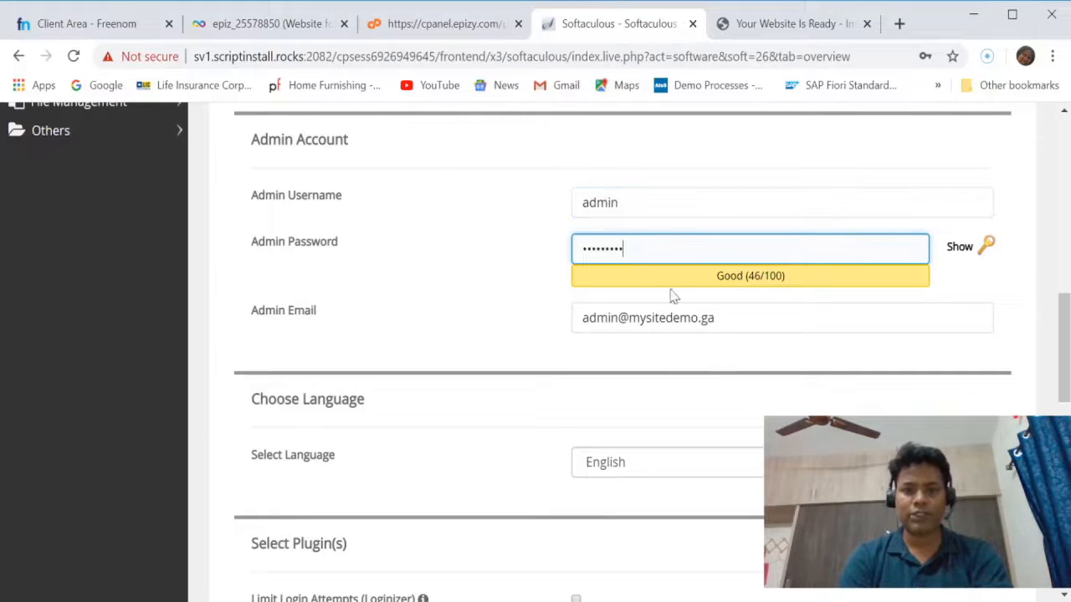
pyautogui.scroll(-3, 779, 380)
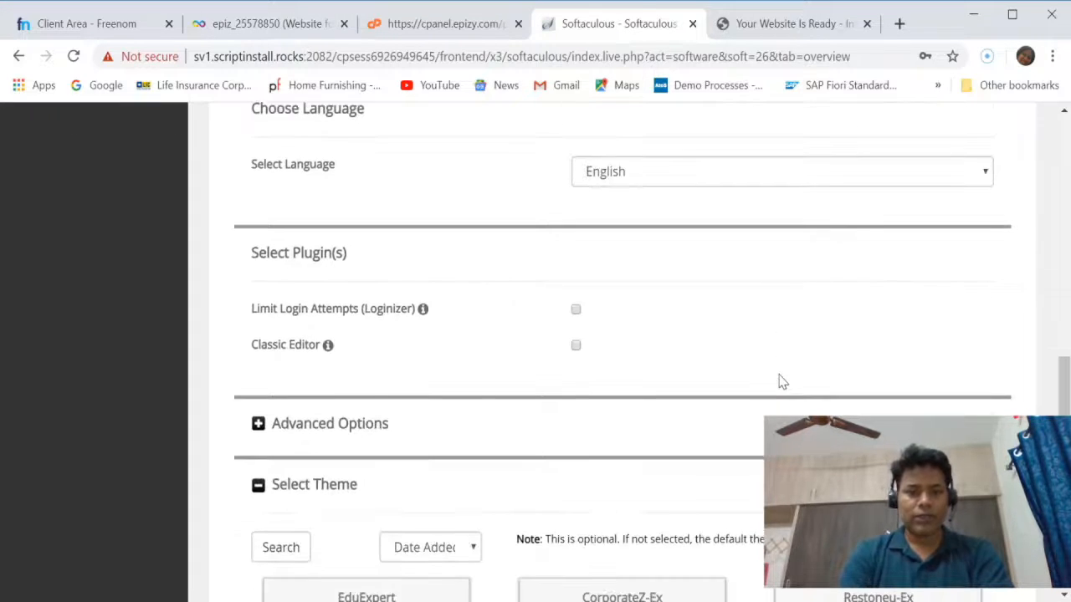
pyautogui.scroll(-2, 779, 381)
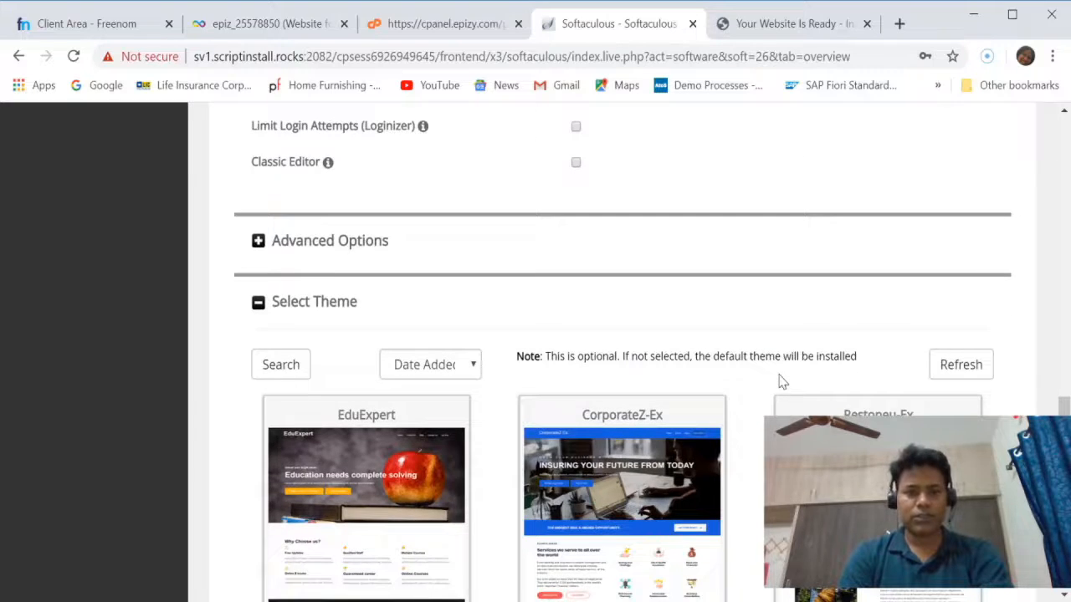
pyautogui.scroll(-4, 779, 381)
pyautogui.scroll(2, 777, 382)
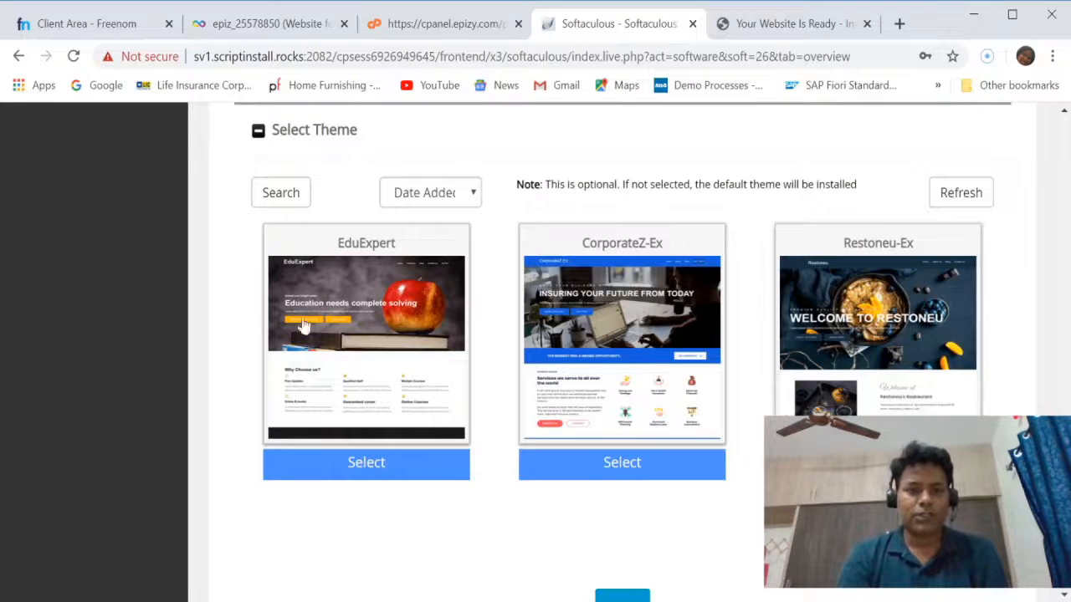
pyautogui.moveTo(354, 277)
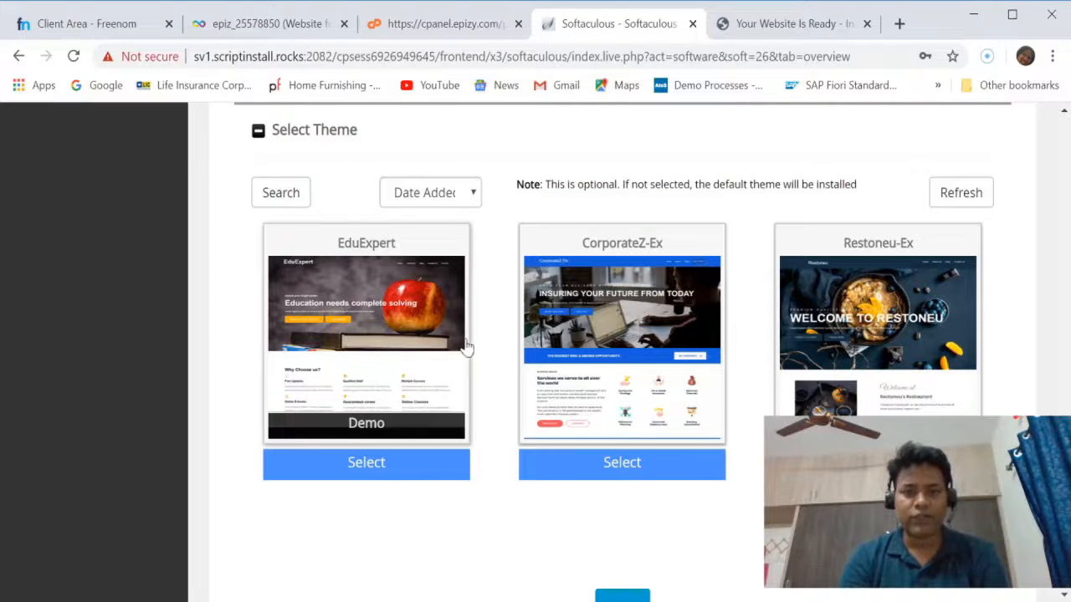
pyautogui.moveTo(606, 366)
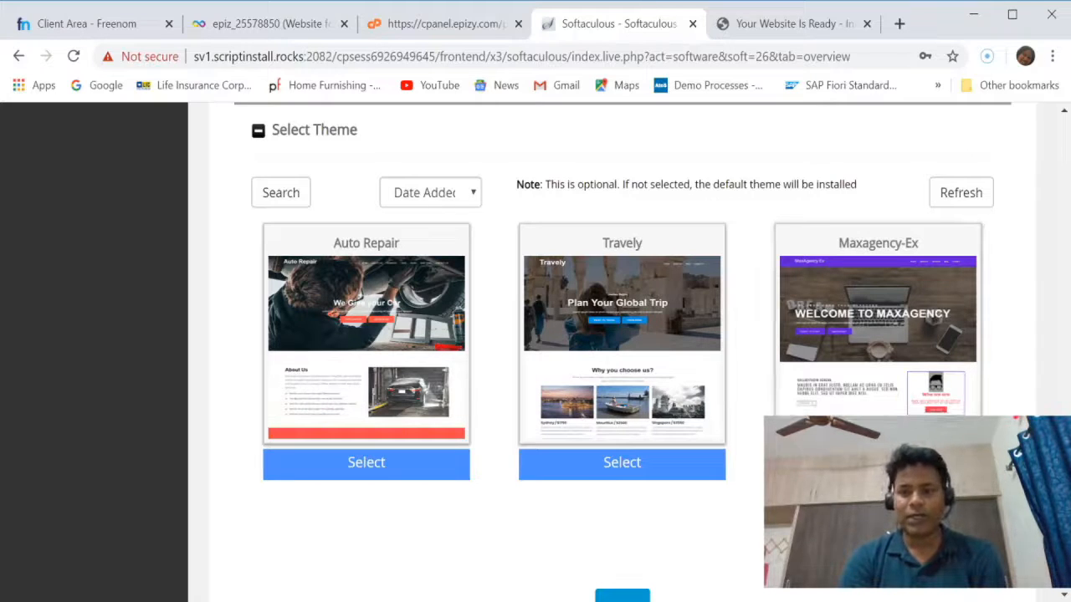
pyautogui.click(969, 327)
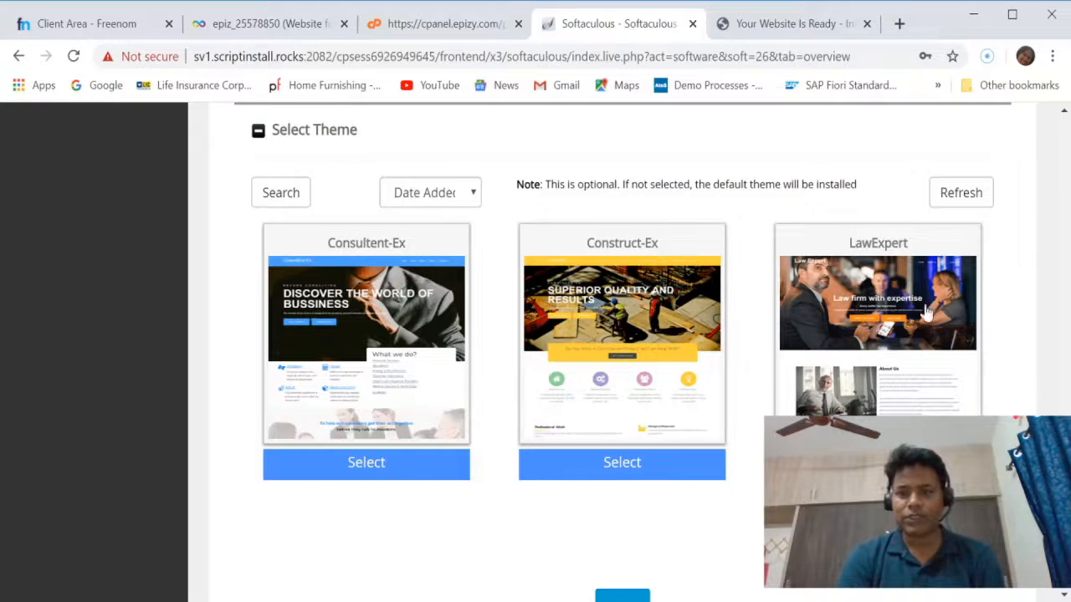
pyautogui.click(968, 527)
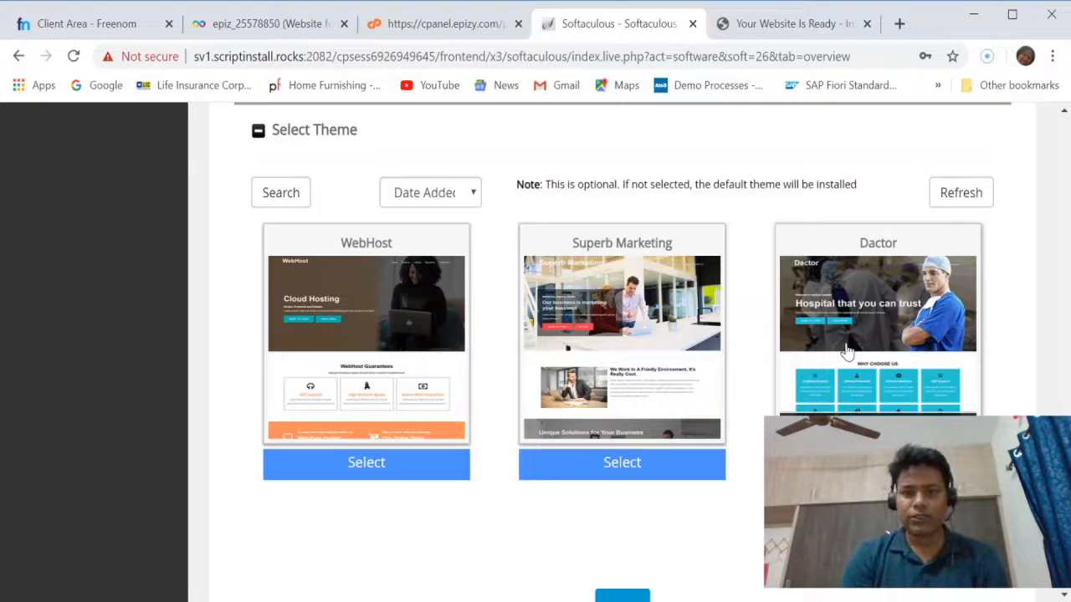
pyautogui.click(874, 361)
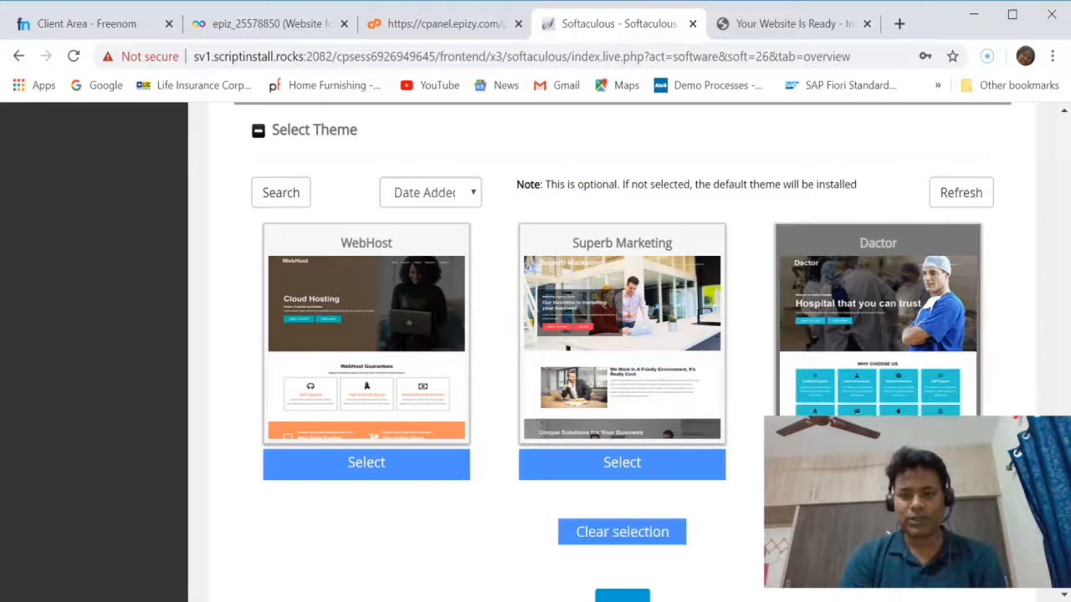
# Start the WordPress installation and dismiss the browser alert.
pyautogui.scroll(-2, 740, 359)
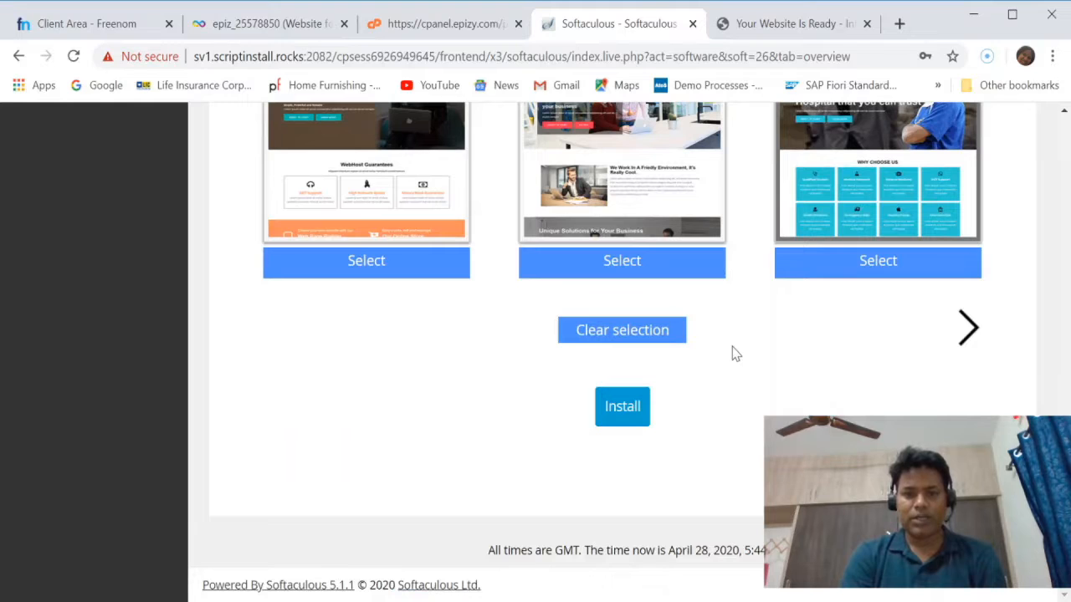
pyautogui.click(623, 408)
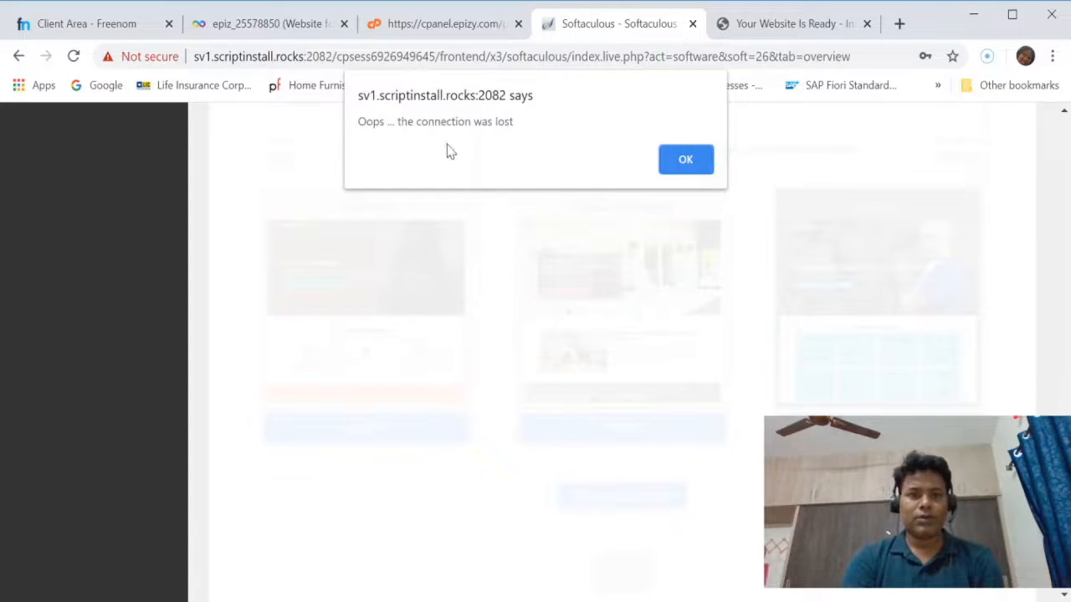
pyautogui.click(686, 160)
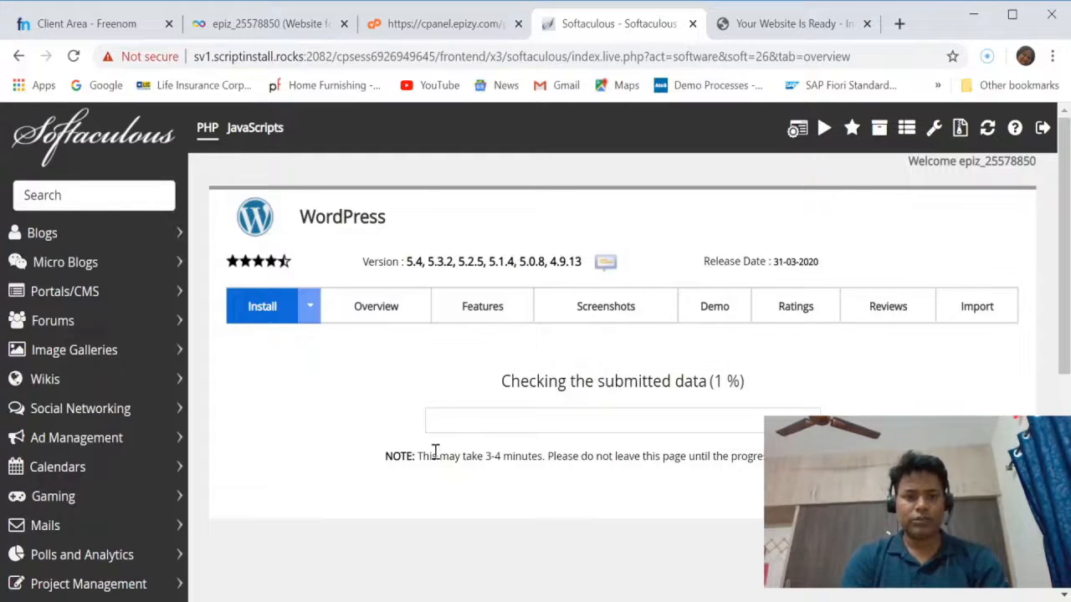
# Read the note about the installation time and reload mysitedemo.ga to check the live site.
pyautogui.moveTo(417, 460); pyautogui.dragTo(774, 458)
pyautogui.click(837, 472)
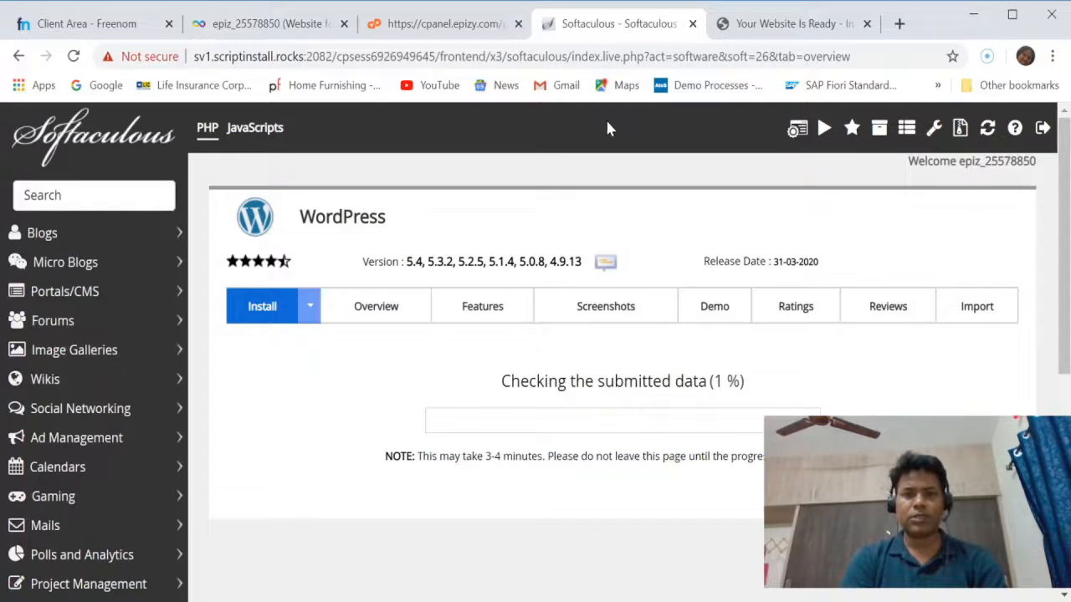
pyautogui.click(787, 28)
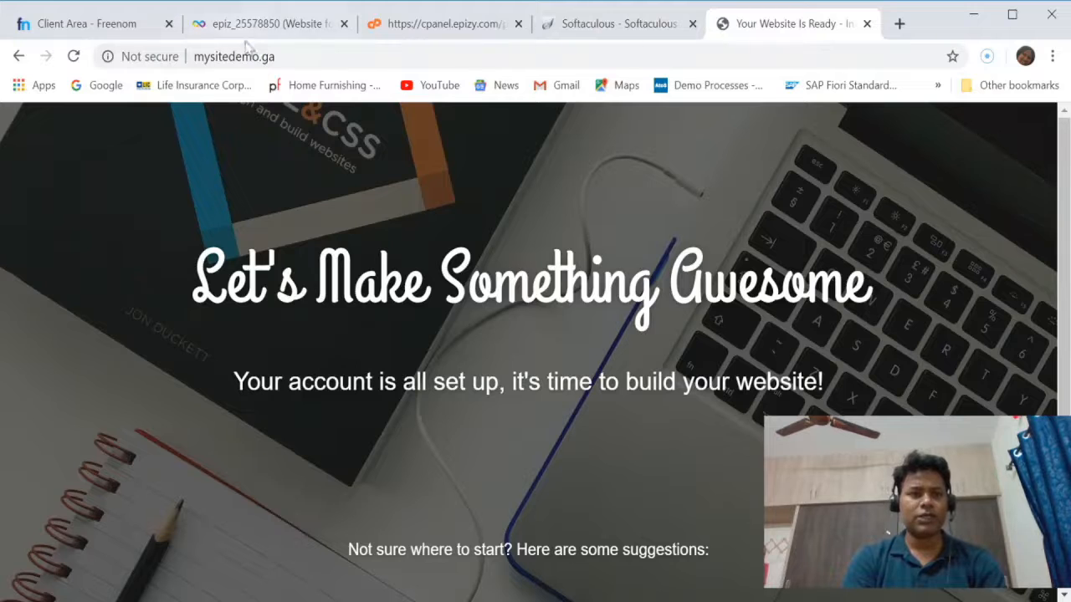
pyautogui.click(304, 56)
pyautogui.press('Return')
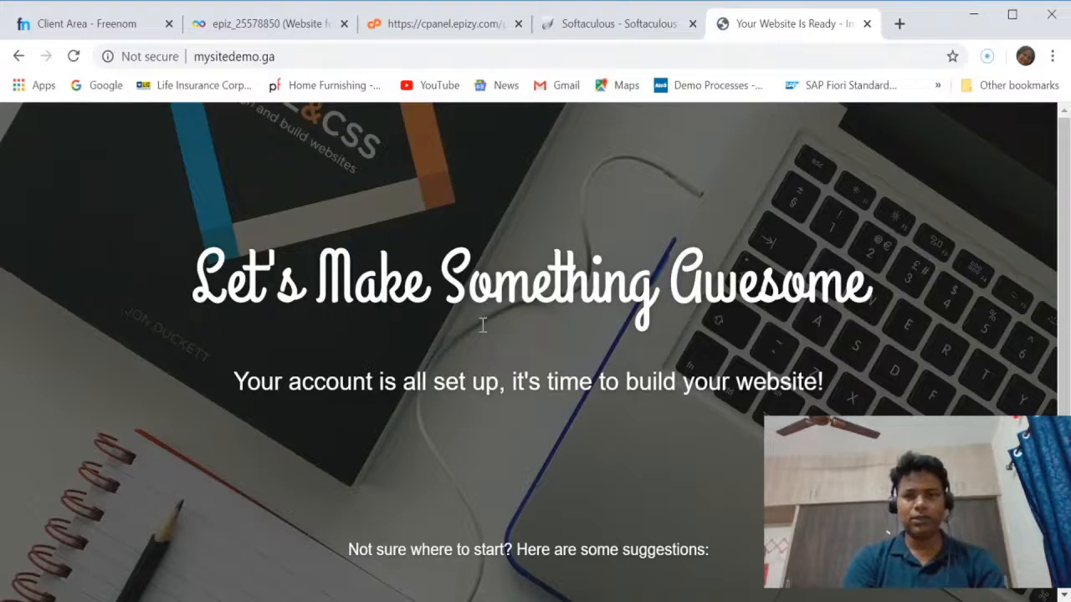
# Return to the Softaculous page and check the progress of the WordPress installation.
pyautogui.click(608, 26)
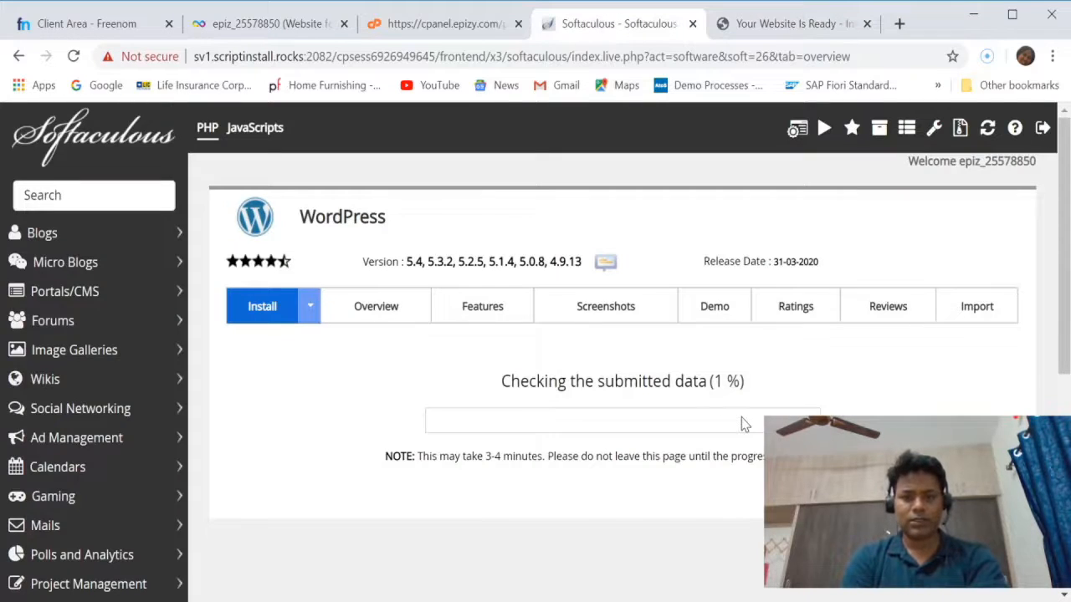
pyautogui.scroll(-3, 743, 423)
pyautogui.scroll(3, 744, 424)
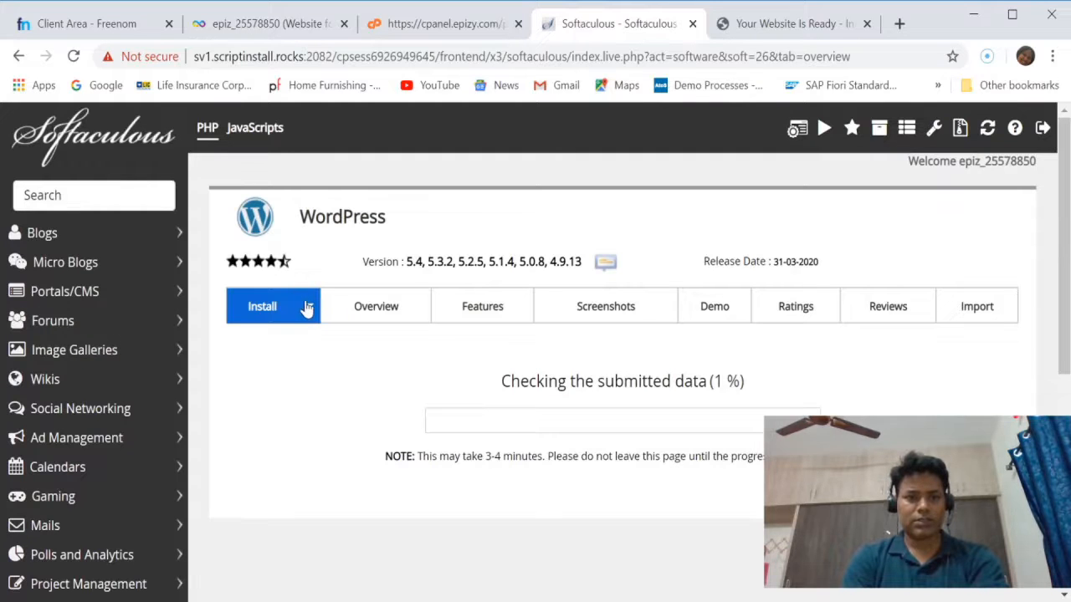
pyautogui.moveTo(306, 308)
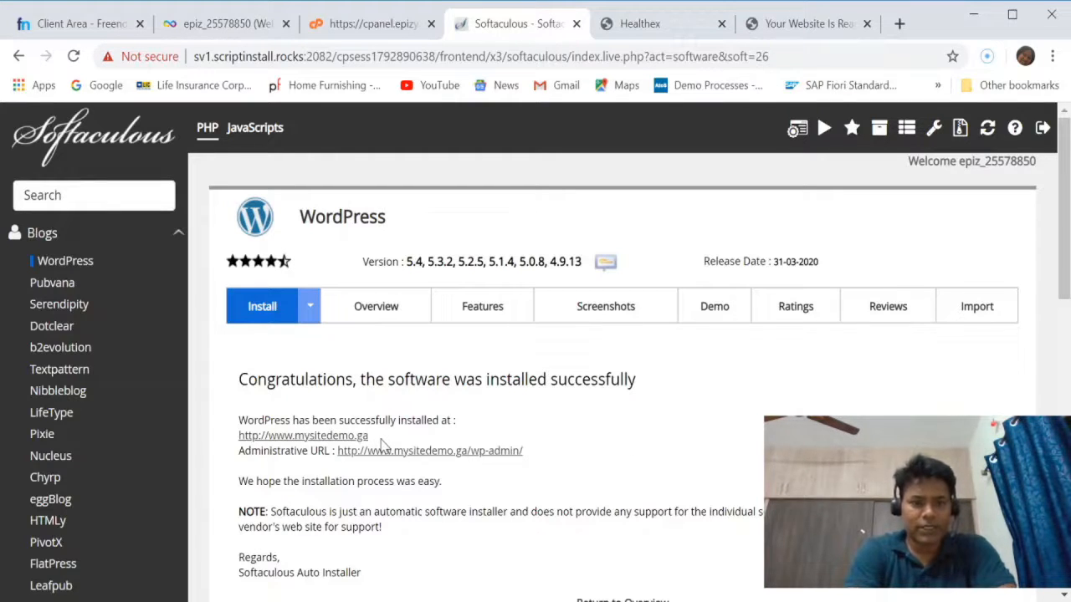
pyautogui.moveTo(381, 443); pyautogui.dragTo(238, 448)
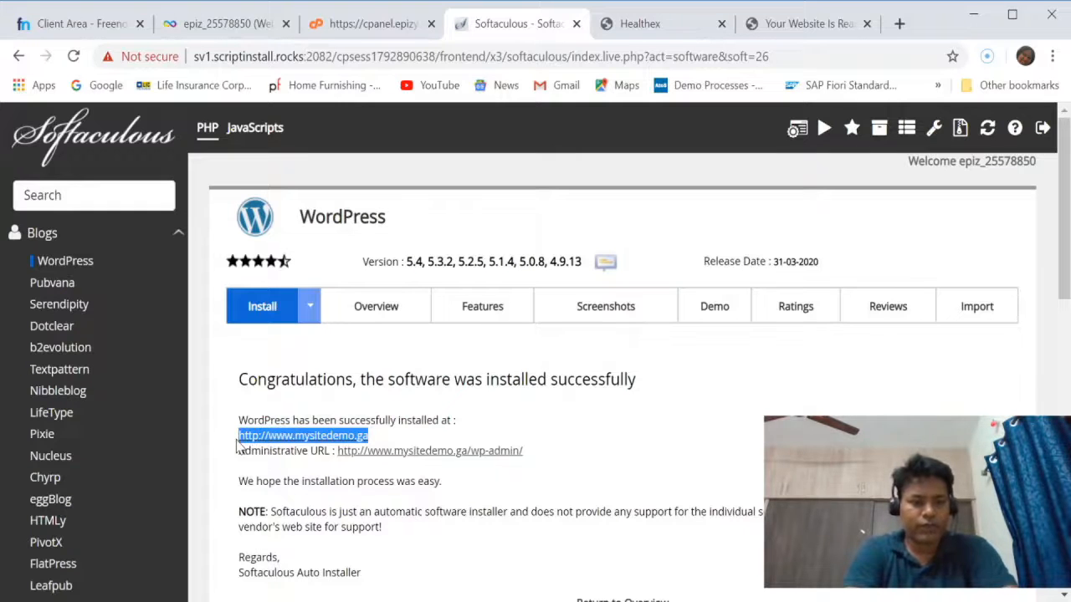
pyautogui.click(819, 25)
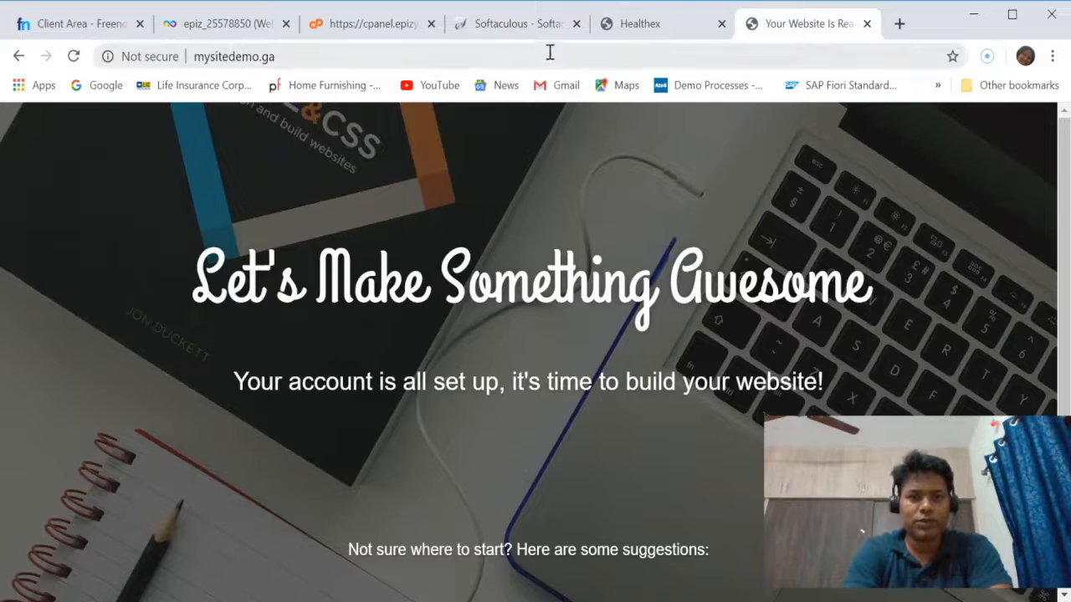
pyautogui.click(550, 56)
pyautogui.click(551, 57)
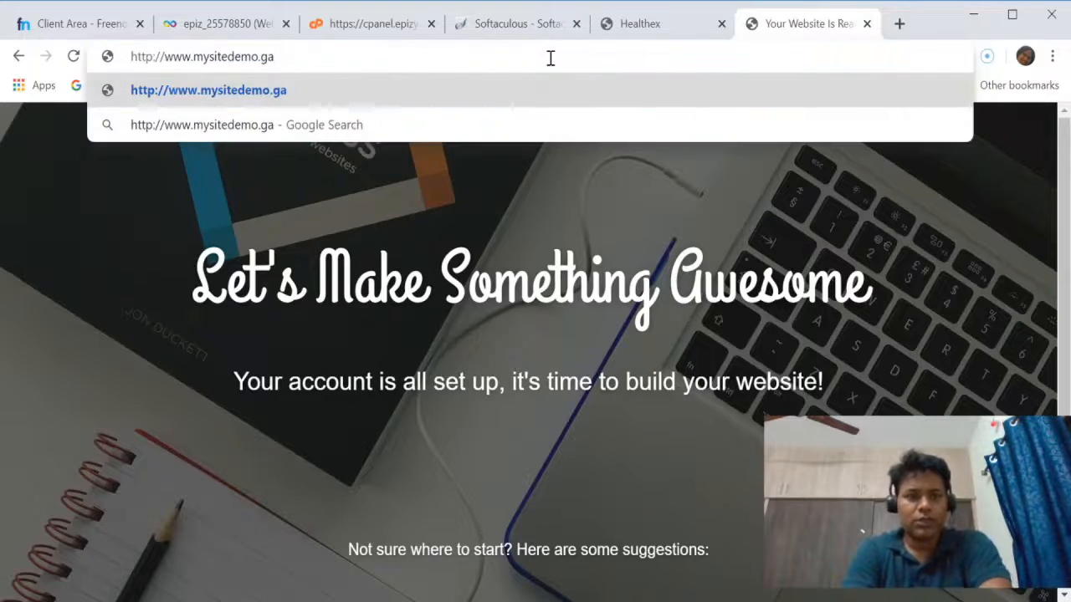
pyautogui.press('Return')
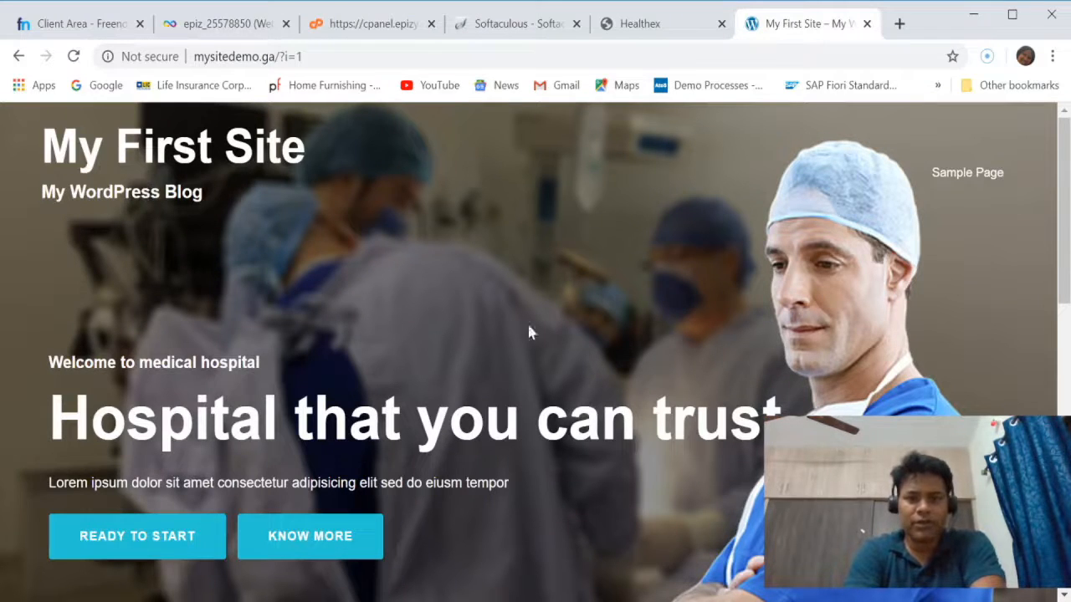
# Look over the new site's home page, from the header banner down to the first blog post.
pyautogui.scroll(-4, 627, 376)
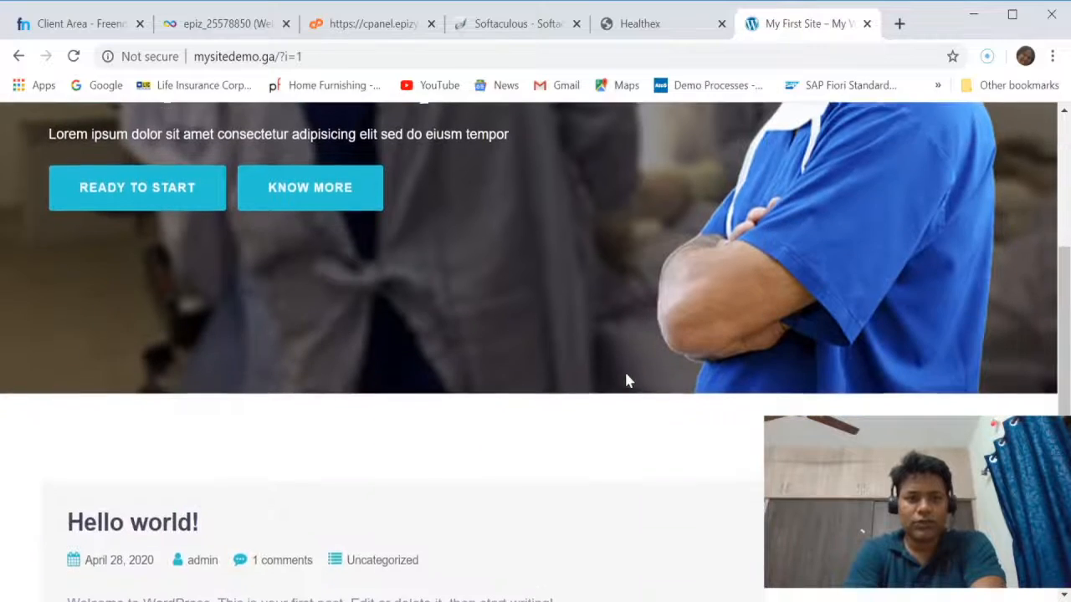
pyautogui.scroll(-5, 626, 378)
pyautogui.scroll(7, 626, 377)
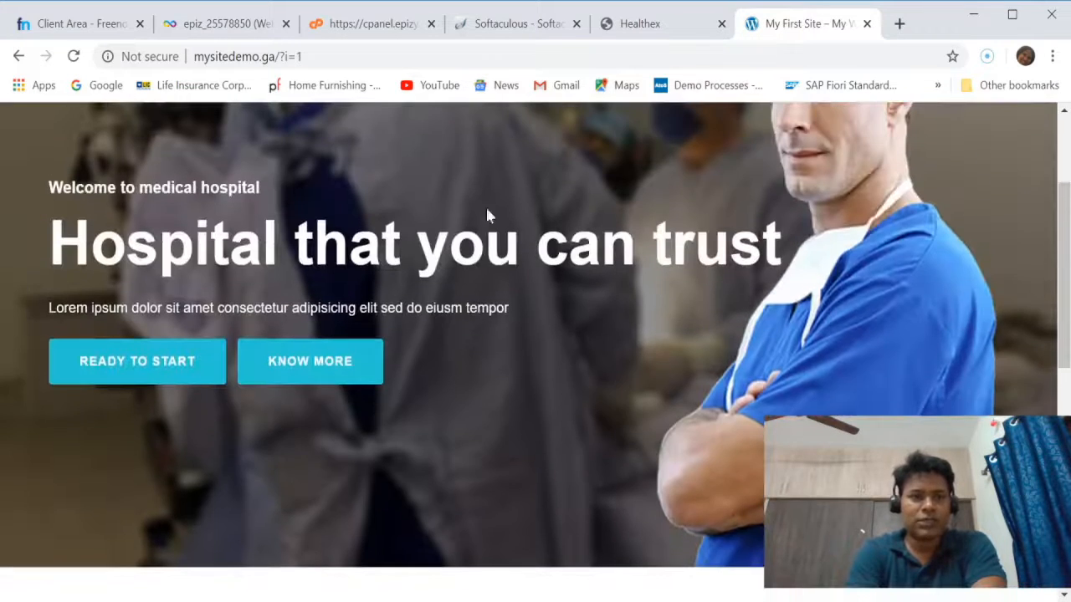
pyautogui.scroll(2, 614, 326)
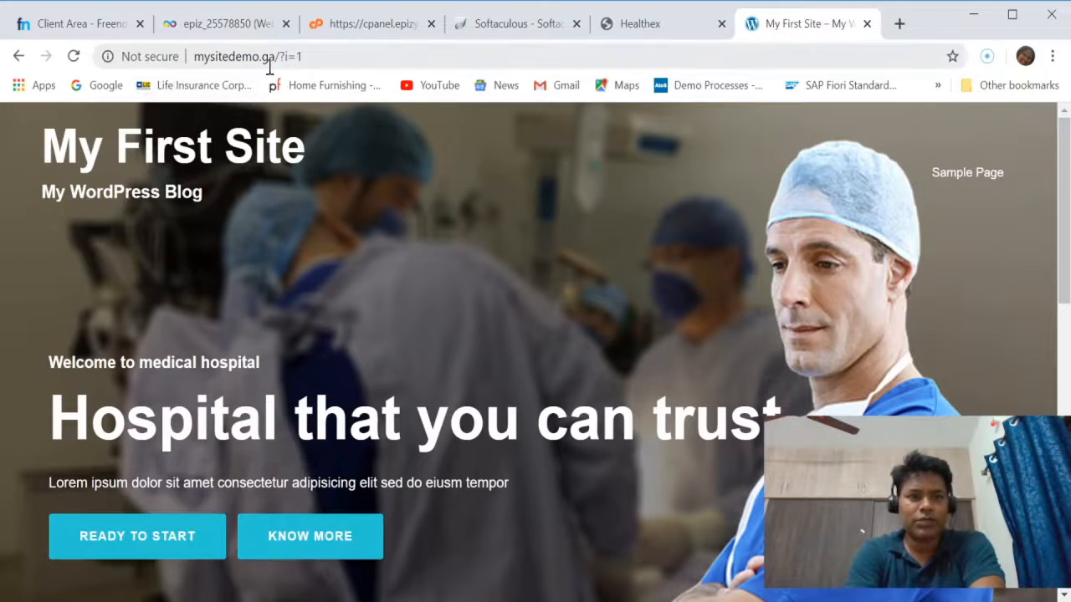
pyautogui.scroll(-10, 490, 393)
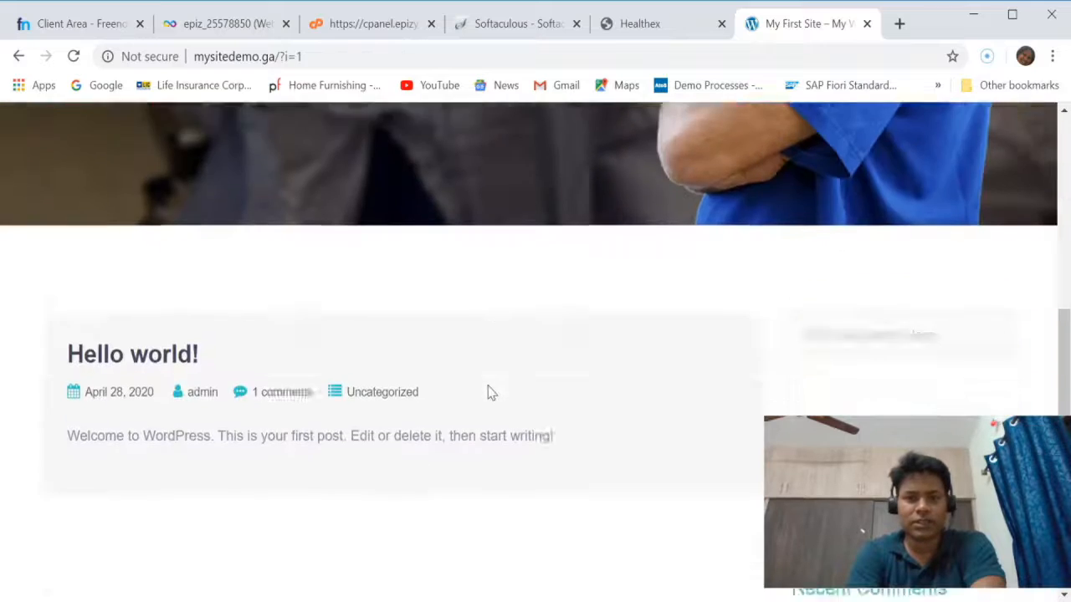
pyautogui.scroll(6, 488, 390)
pyautogui.scroll(5, 491, 392)
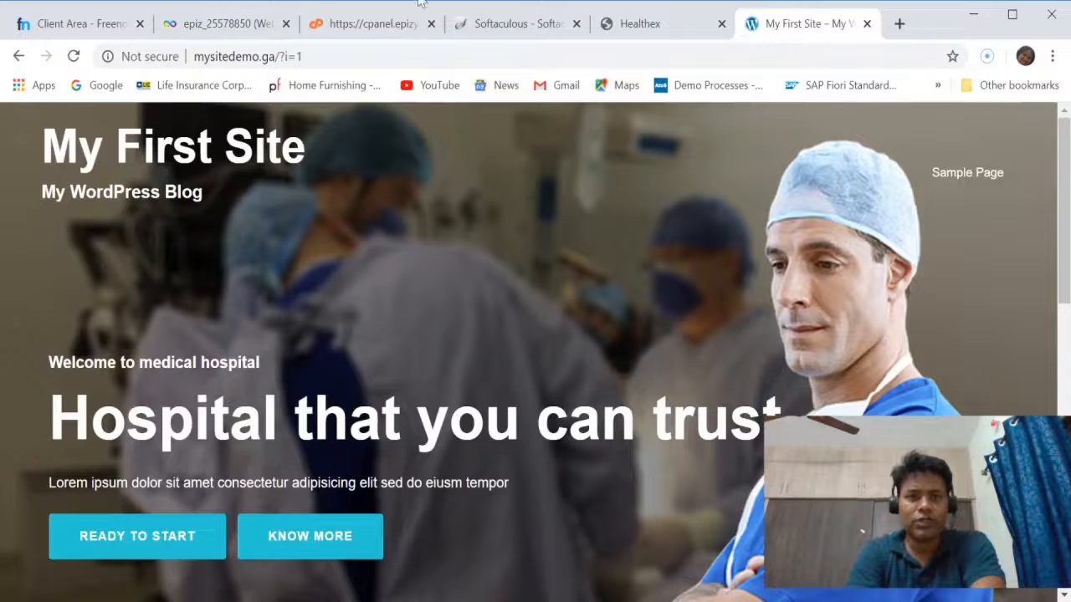
pyautogui.click(492, 25)
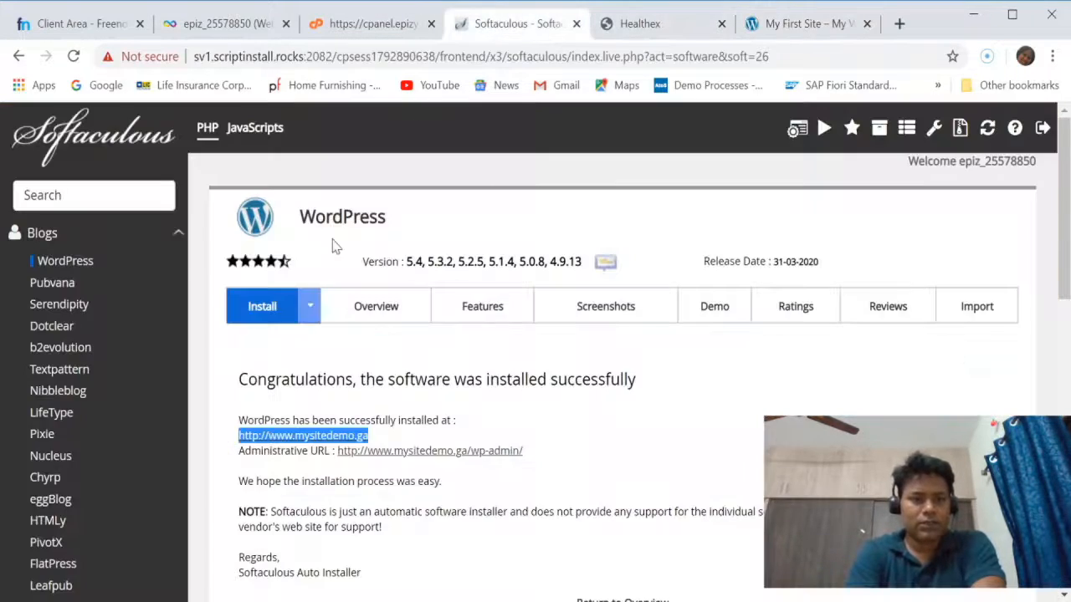
pyautogui.click(616, 457)
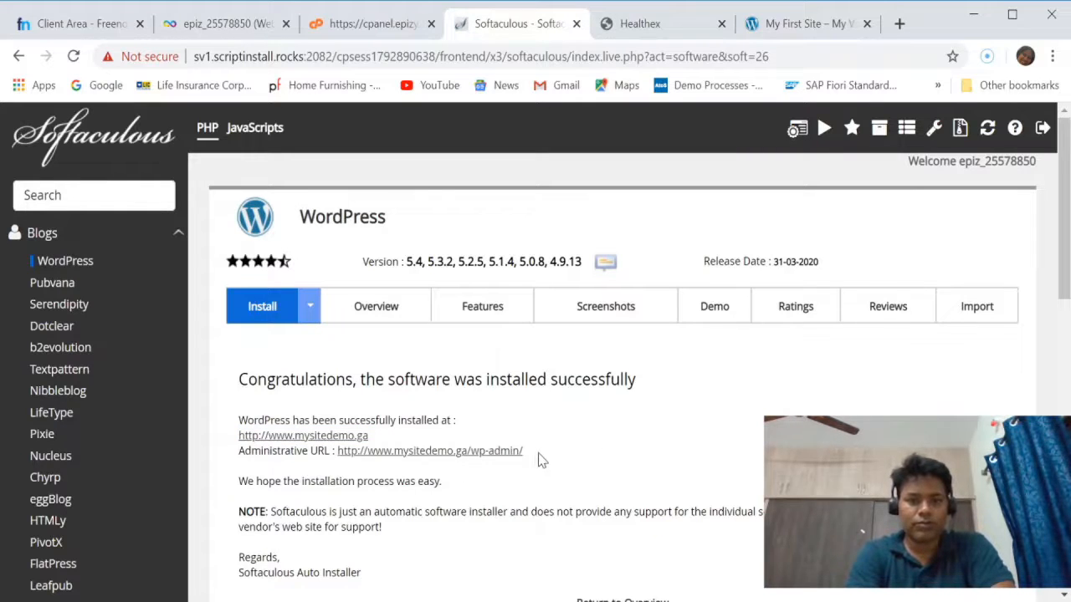
pyautogui.moveTo(377, 469); pyautogui.dragTo(339, 457)
pyautogui.hotkey('ctrl', 'c')
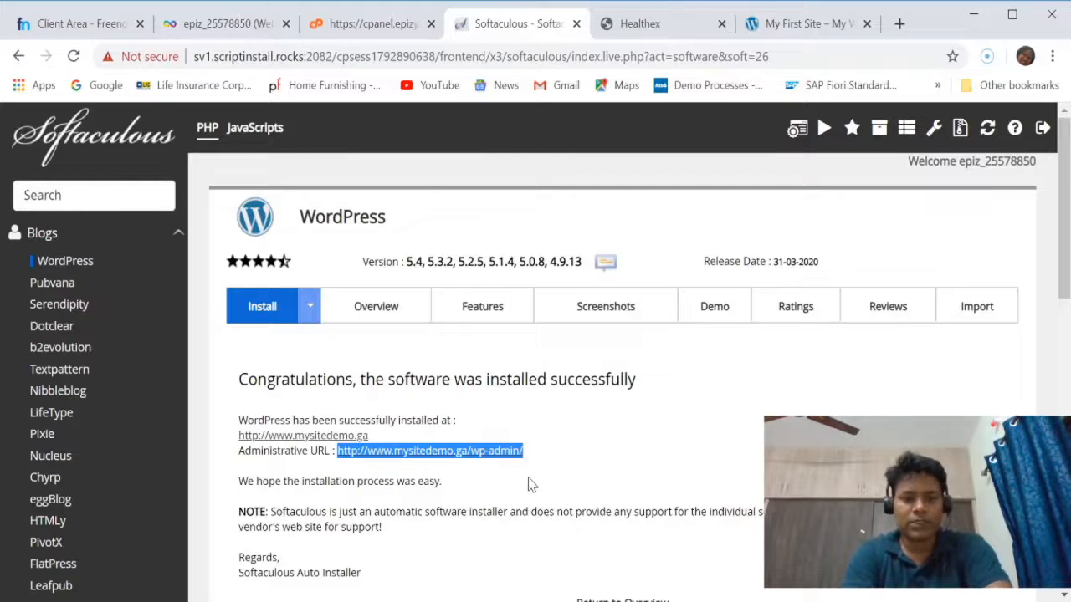
pyautogui.click(900, 23)
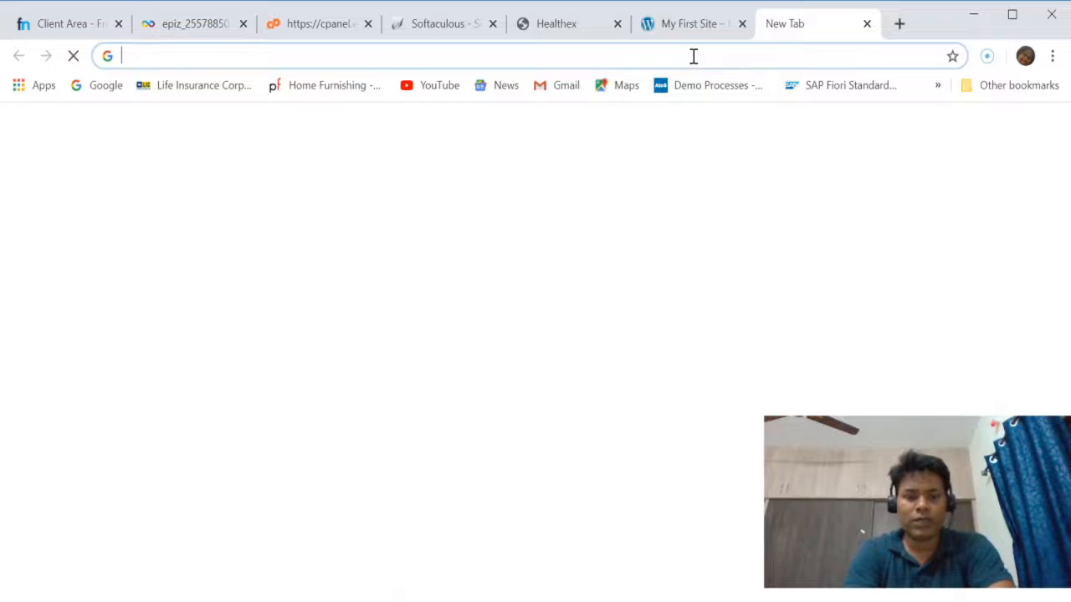
pyautogui.hotkey('ctrl', 'v')
pyautogui.press('Return')
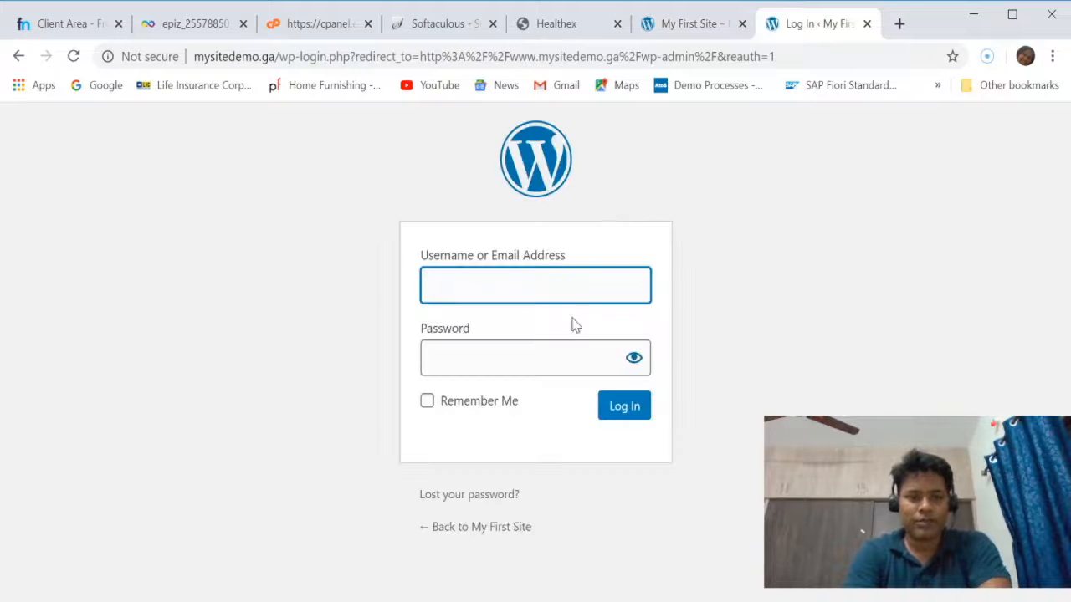
# Log in to the WordPress administration area with the username admin and the account password.
pyautogui.write('admin')
pyautogui.press('Tab')
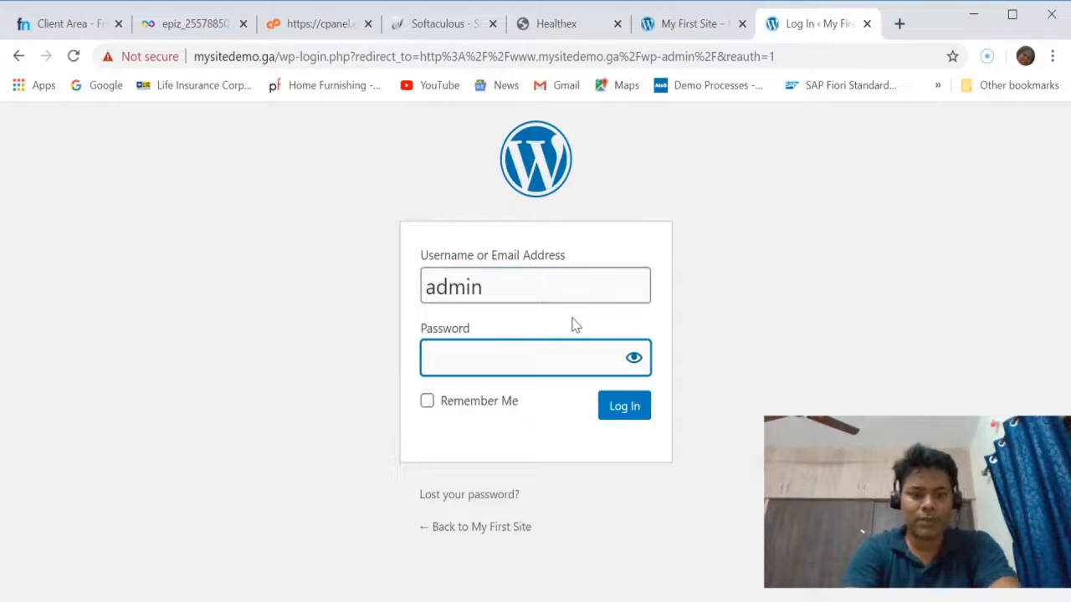
pyautogui.write('••••••••••')
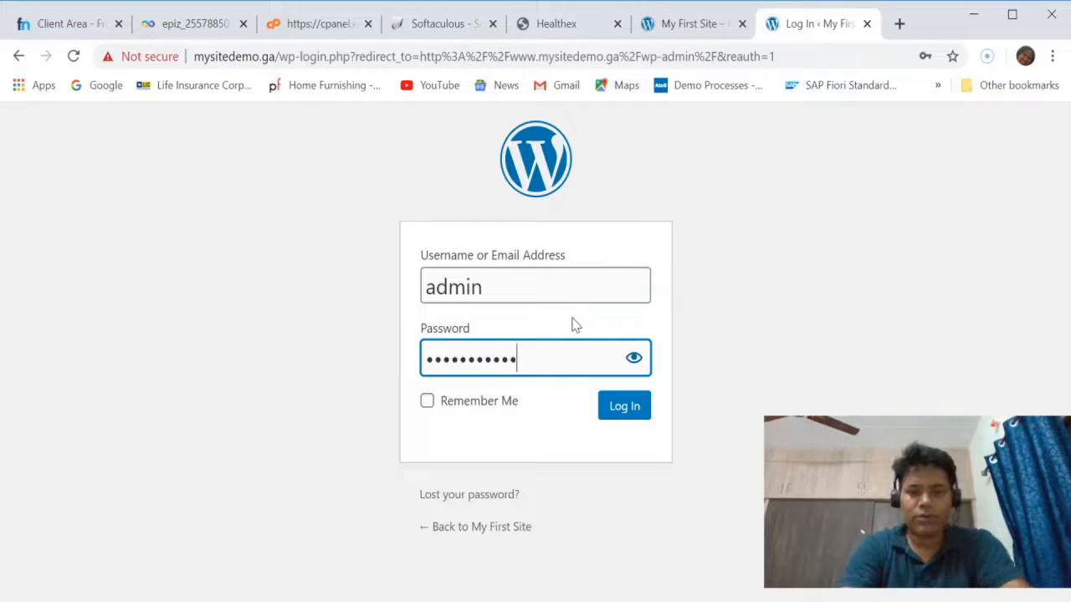
pyautogui.press('Return')
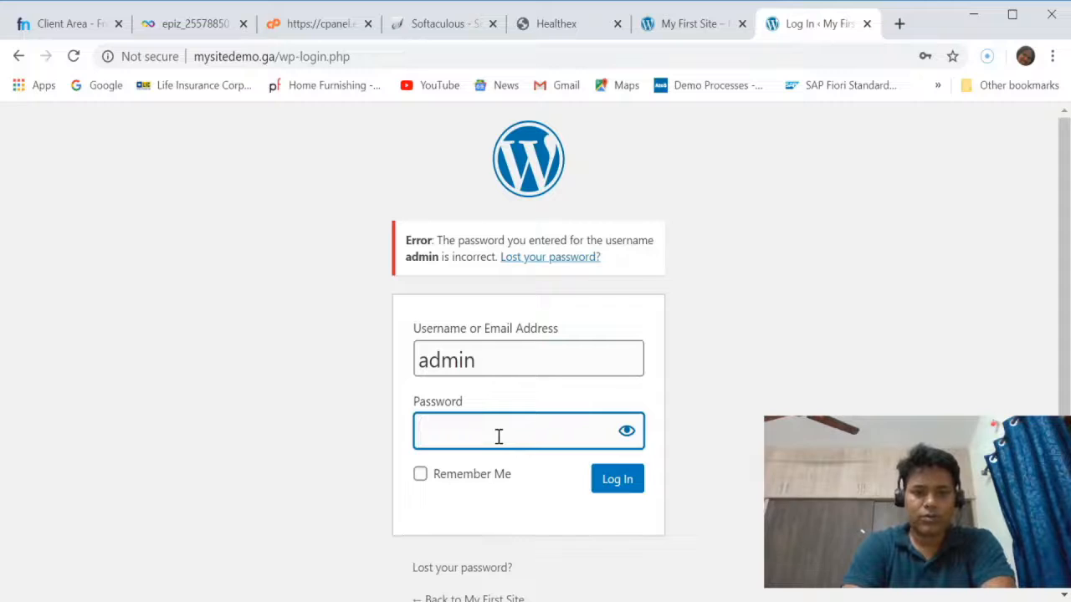
pyautogui.write('•••••••••')
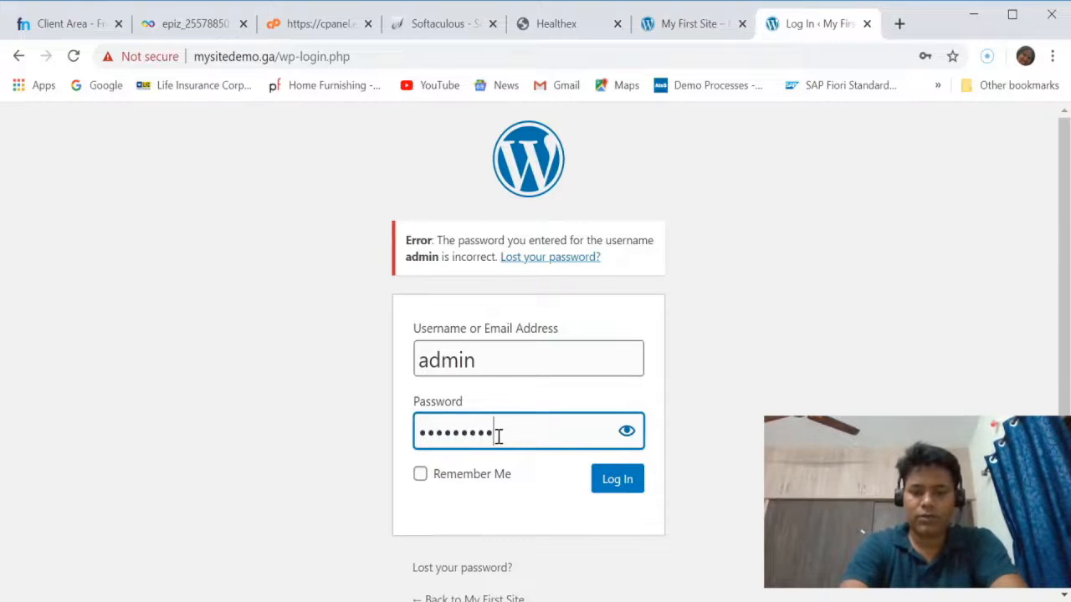
pyautogui.press('Return')
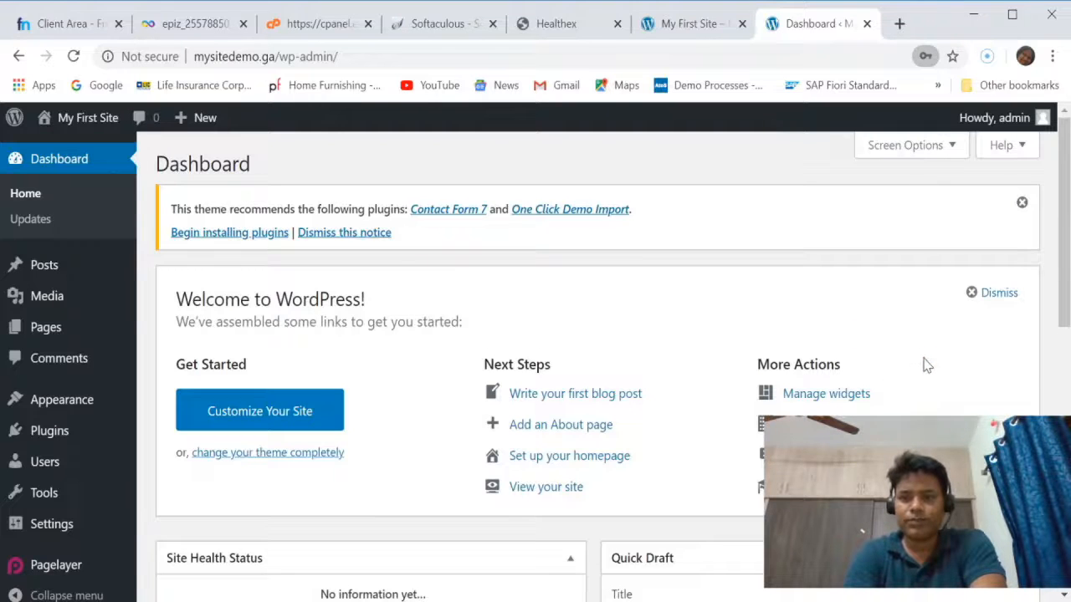
# Look over the WordPress dashboard and review the live My First Site home page from the banner to the first post.
pyautogui.scroll(-5, 686, 284)
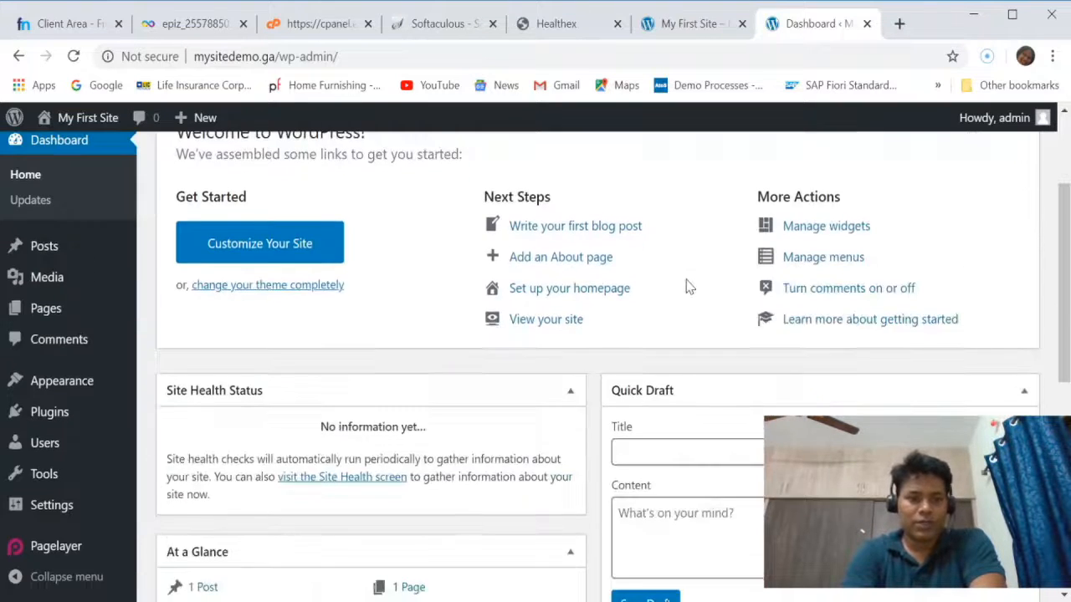
pyautogui.scroll(5, 686, 285)
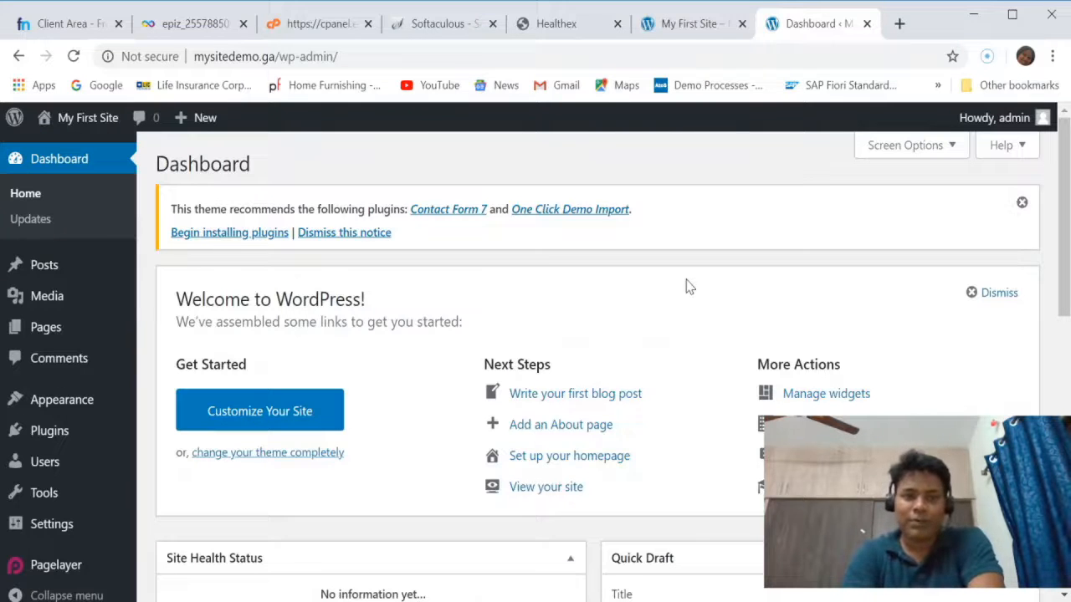
pyautogui.click(686, 30)
pyautogui.scroll(-4, 583, 291)
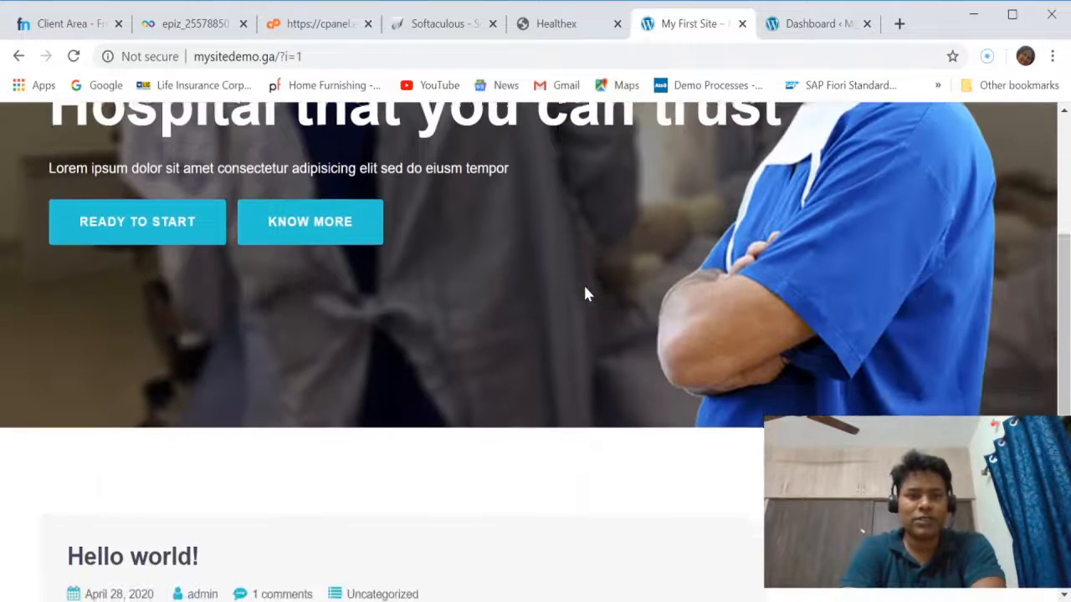
pyautogui.scroll(4, 583, 291)
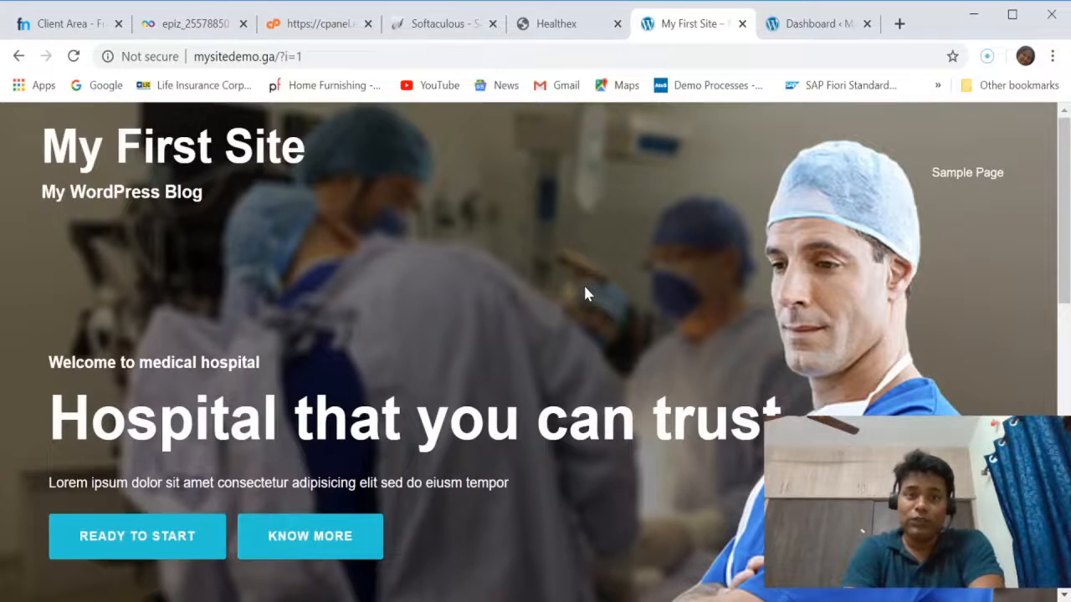